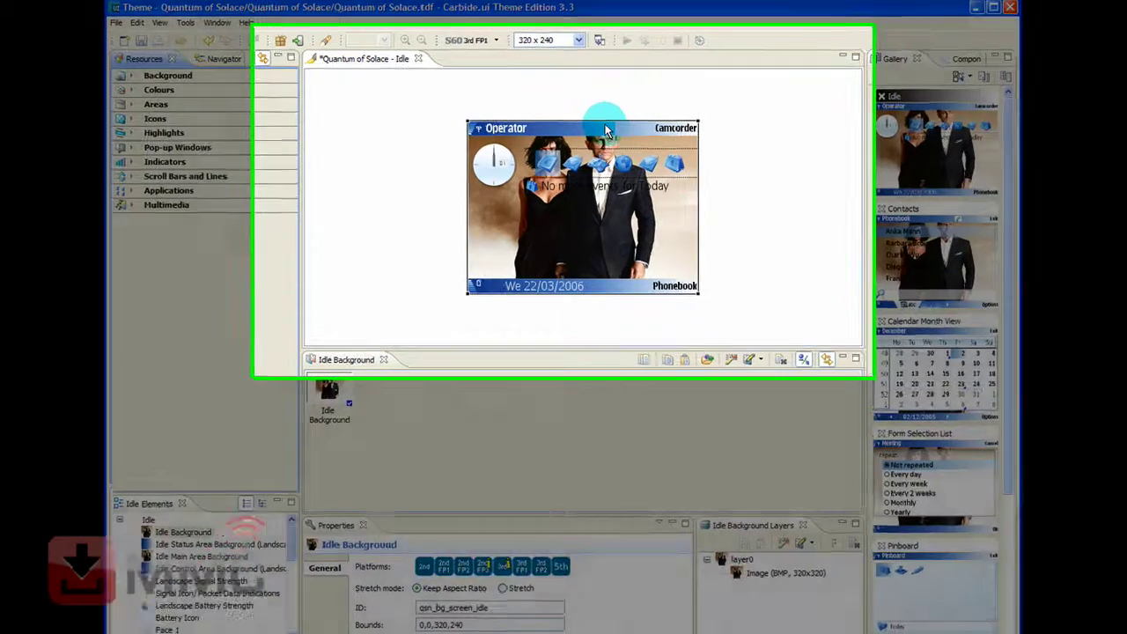
# Select the Idle Status Area Background element, the strip behind the Operator text.
pyautogui.click(603, 119)
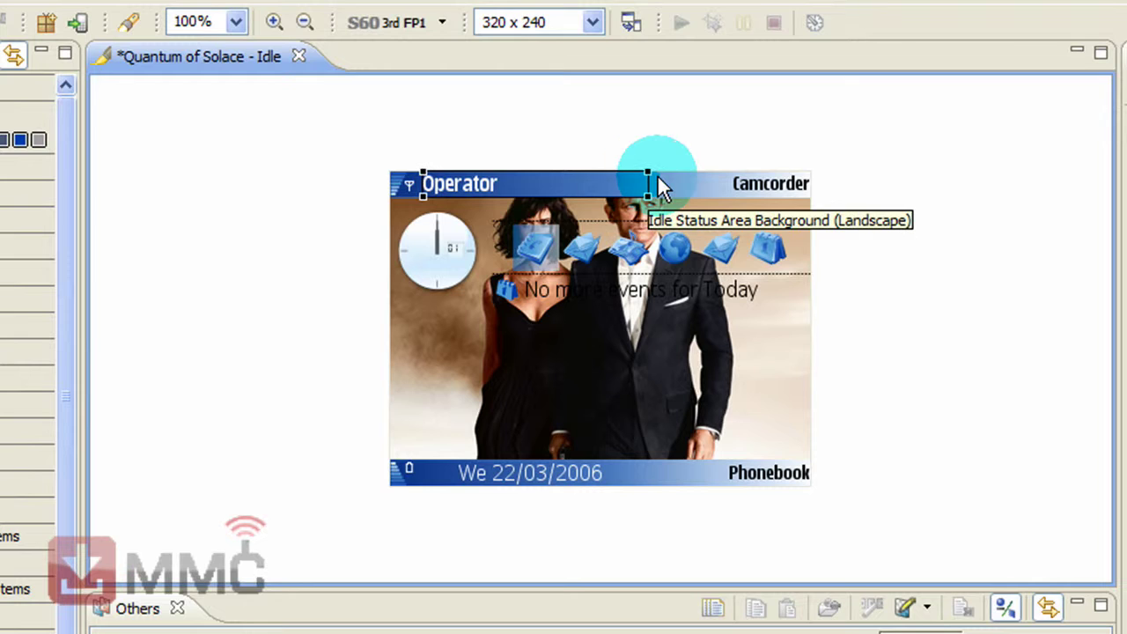
pyautogui.click(659, 180)
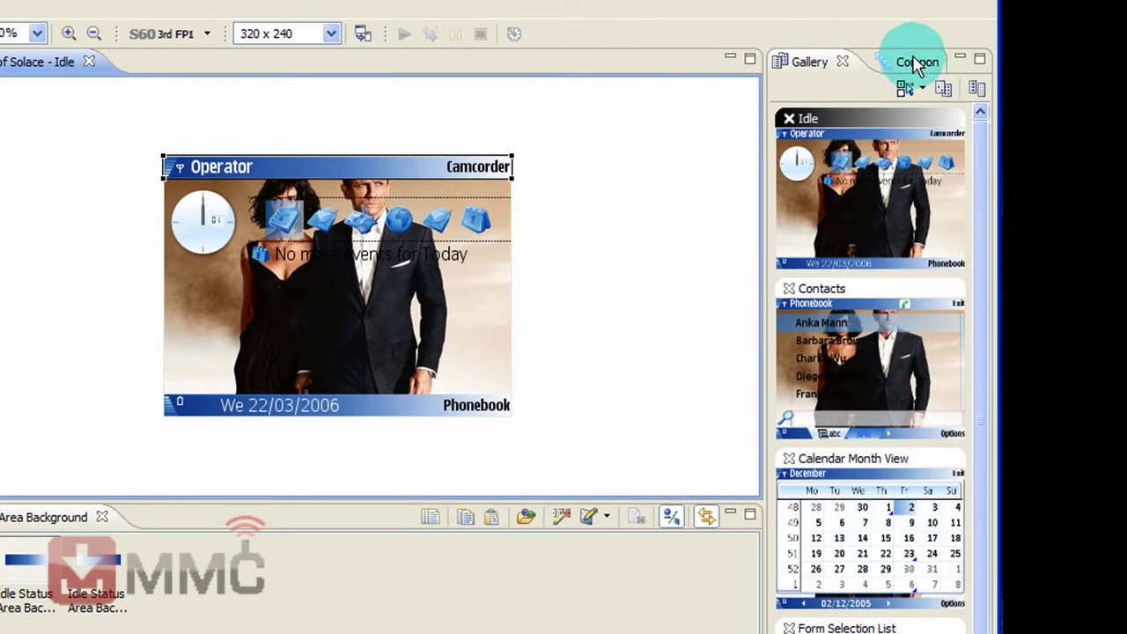
# Try the blue, yellow-green and light grey preset styles on the Idle status bar, ending on blue.
pyautogui.click(905, 67)
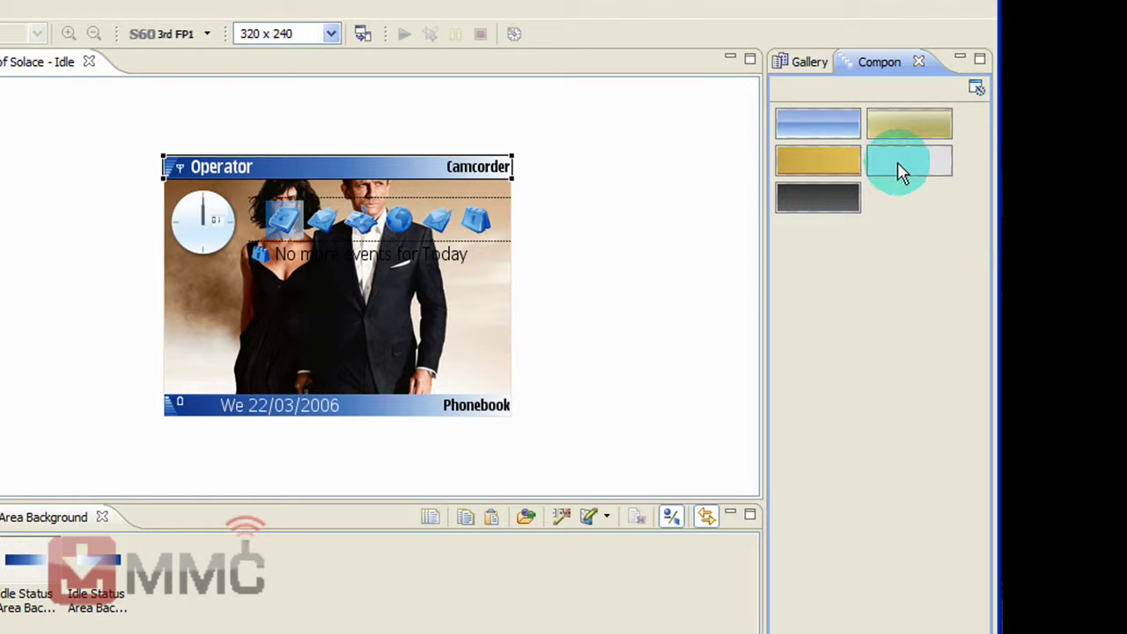
pyautogui.click(819, 125)
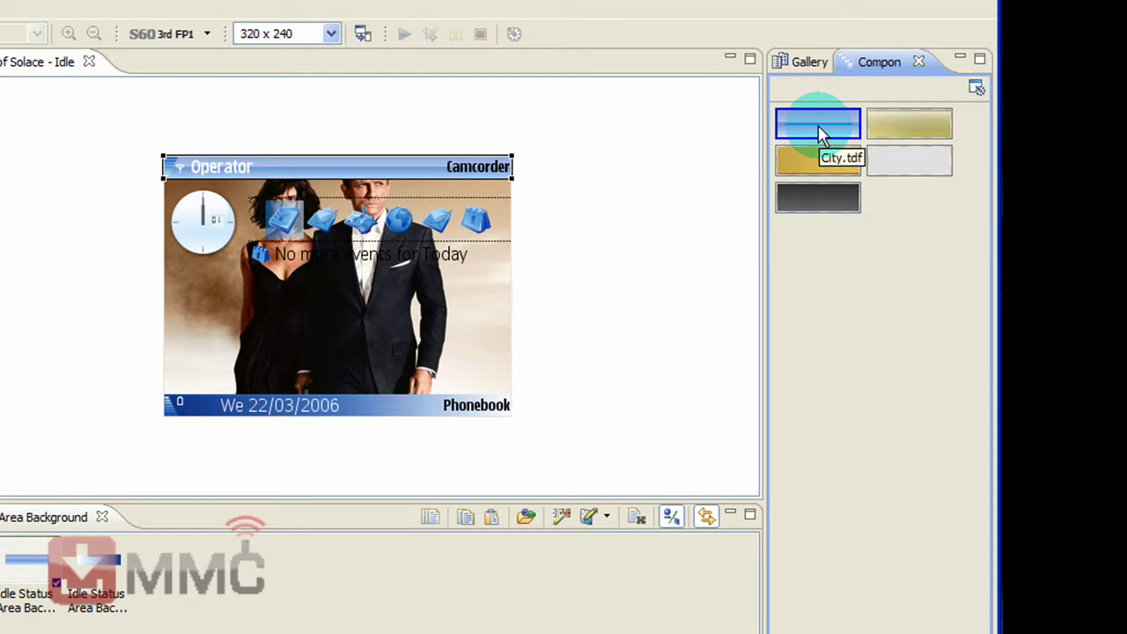
pyautogui.click(388, 168)
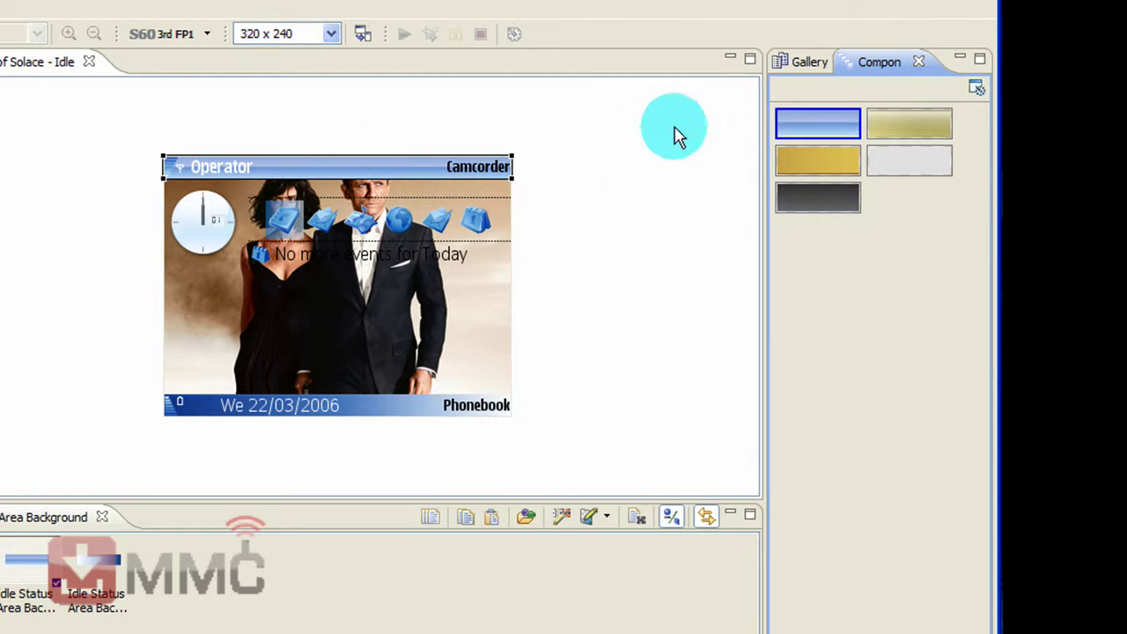
pyautogui.click(913, 123)
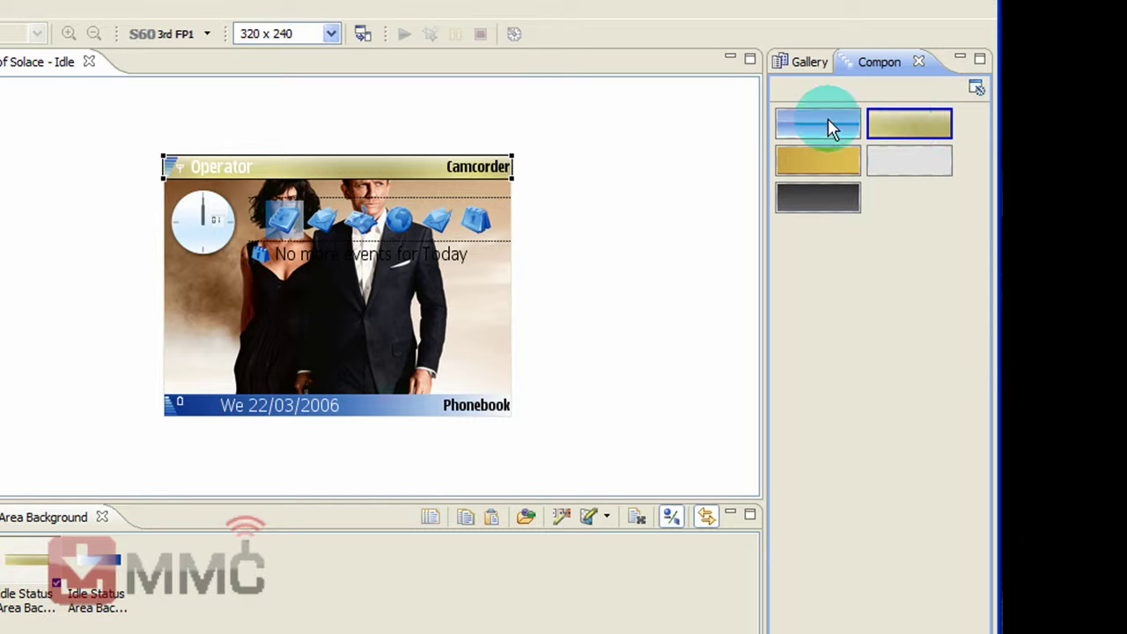
pyautogui.click(891, 166)
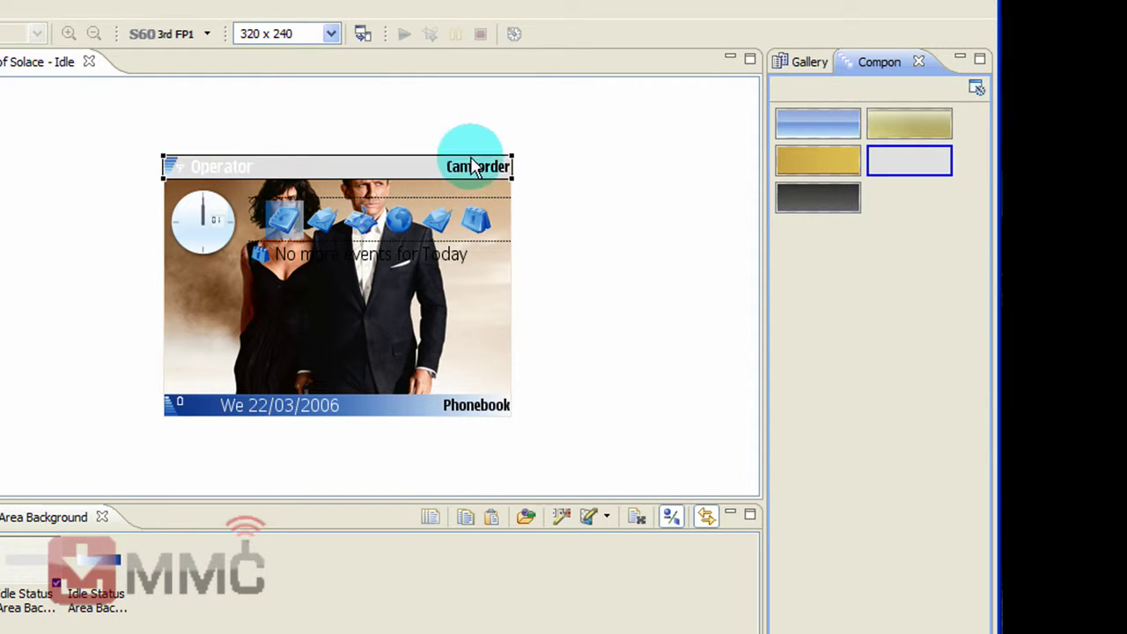
pyautogui.click(823, 132)
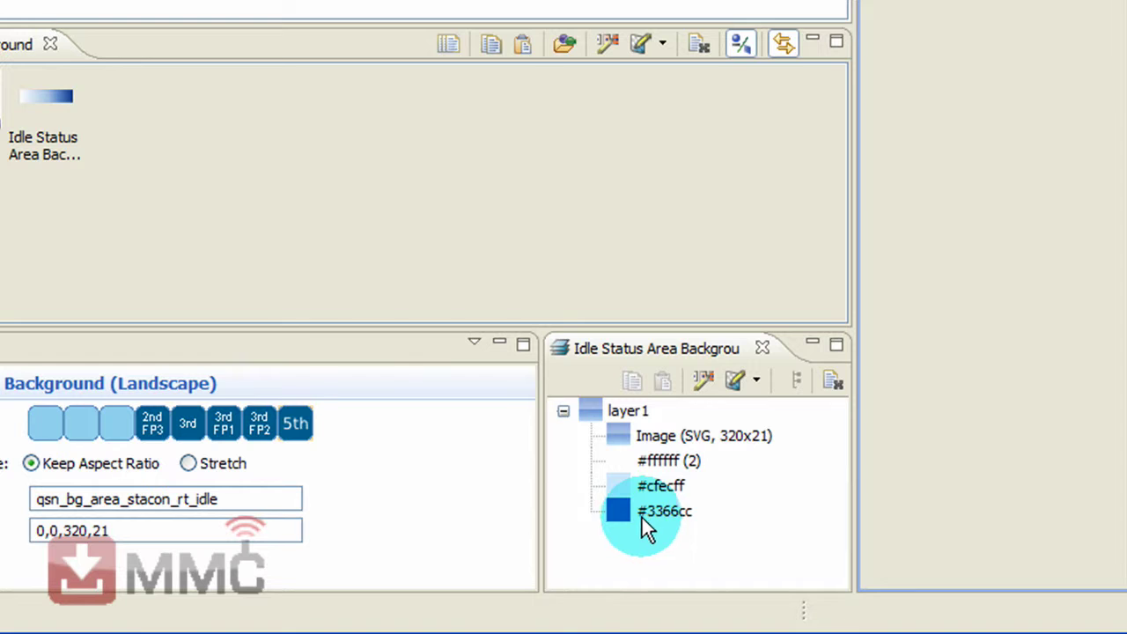
# Change the Idle status bar's #3366cc and #cfecff colour layers to red, then reselect the bar.
pyautogui.click(622, 513)
pyautogui.click(637, 485)
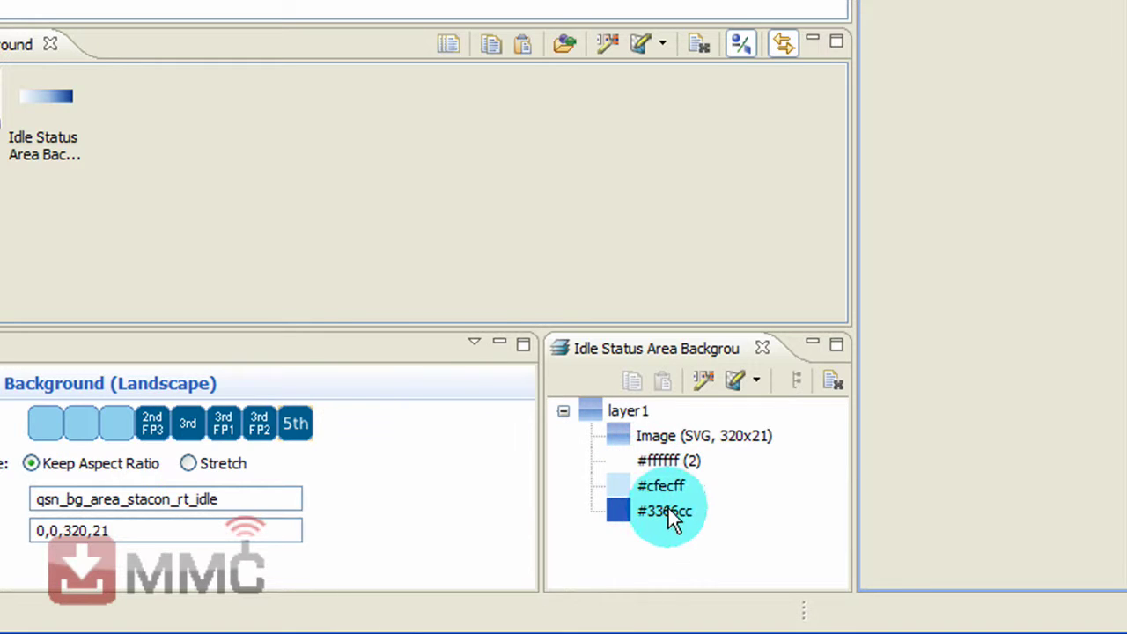
pyautogui.click(620, 509)
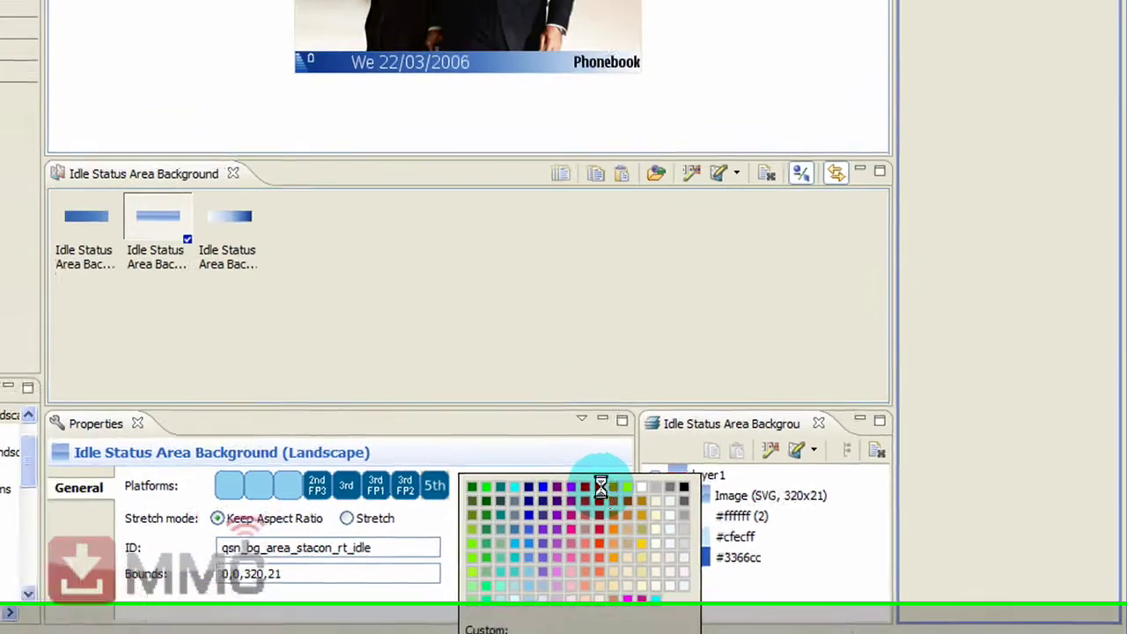
pyautogui.click(497, 425)
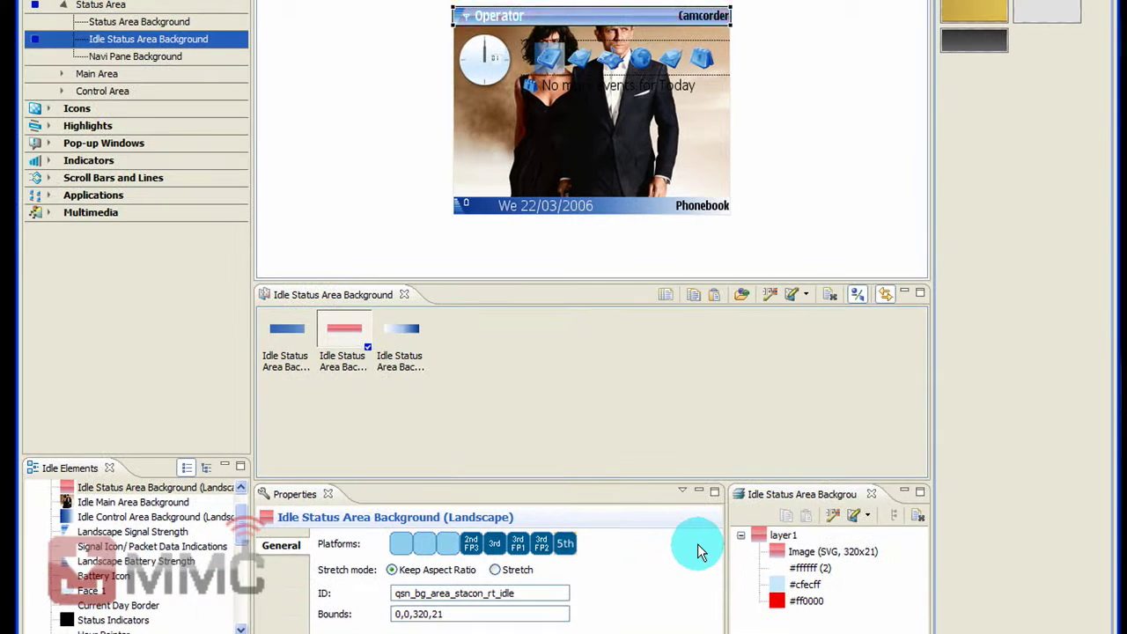
pyautogui.click(614, 8)
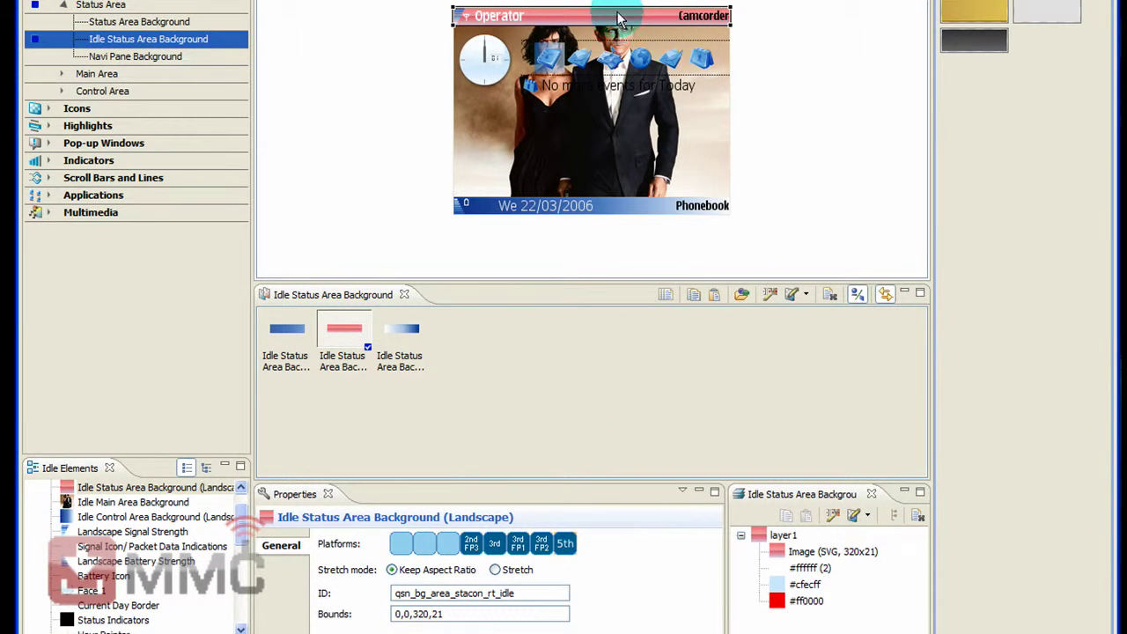
pyautogui.click(775, 584)
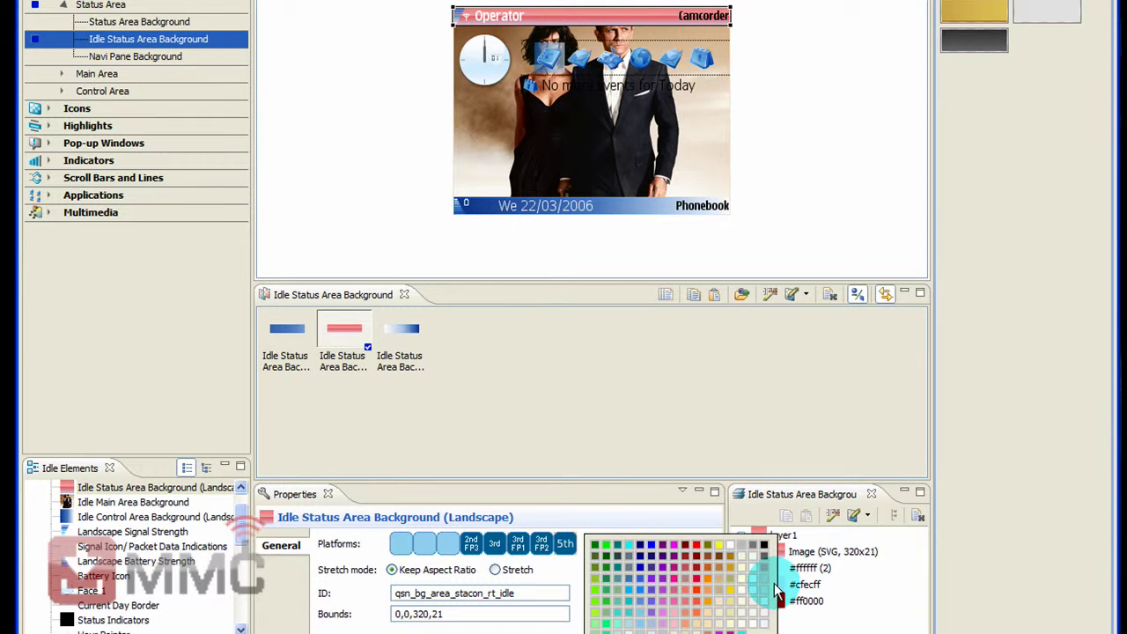
pyautogui.click(696, 551)
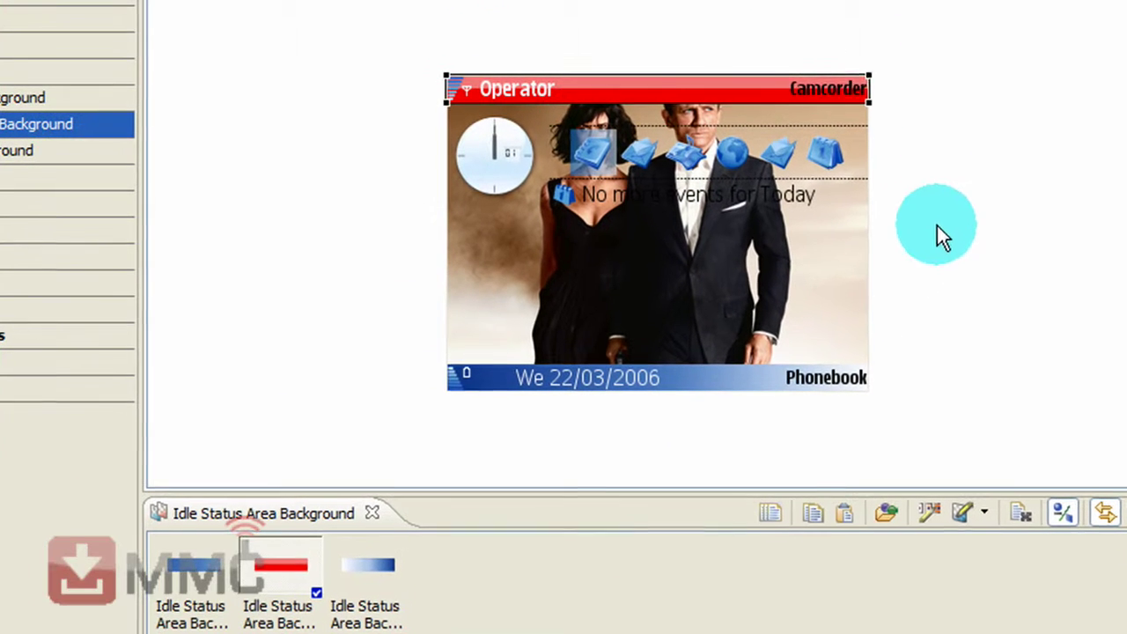
pyautogui.click(819, 54)
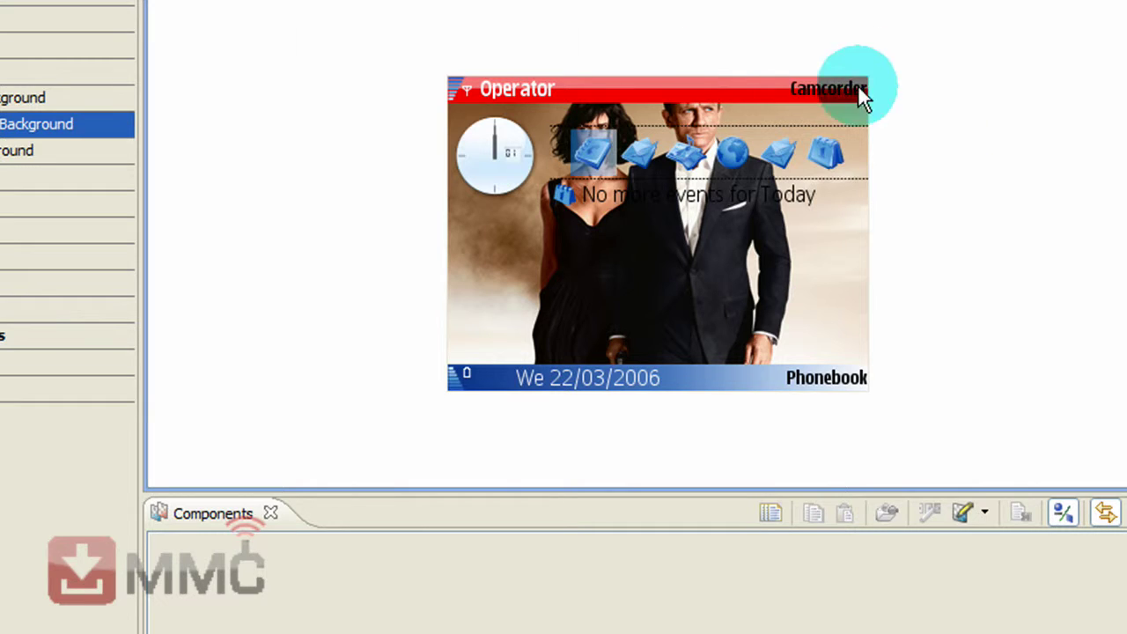
pyautogui.click(712, 81)
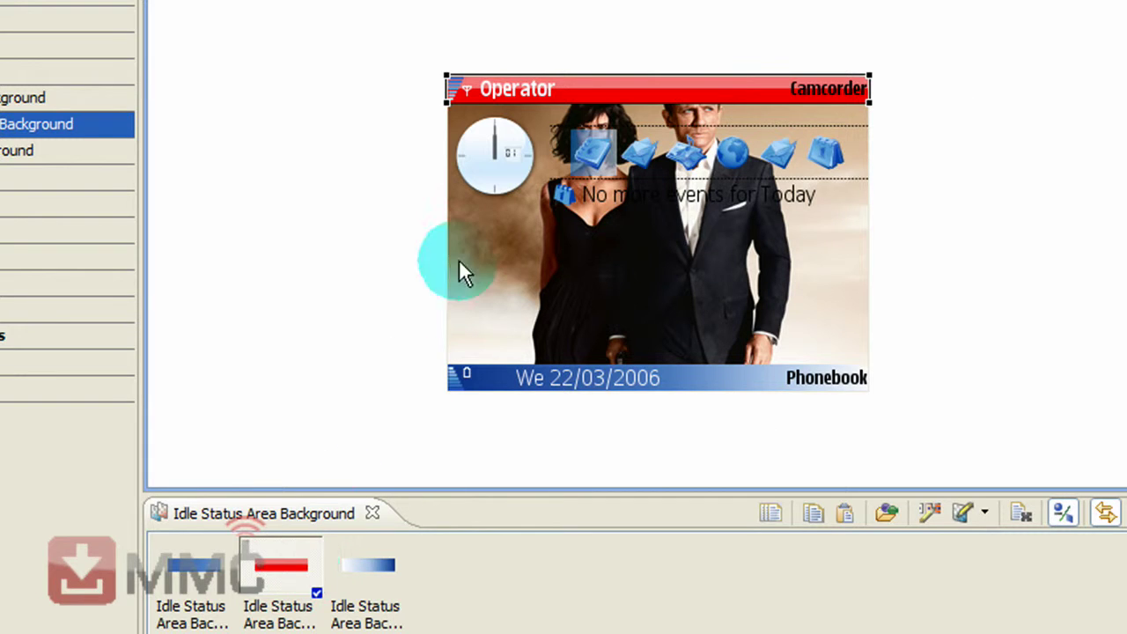
# Copy the red status bar and paste it into the third, Landscape Right-to-Left, status bar variant.
pyautogui.rightClick(709, 88)
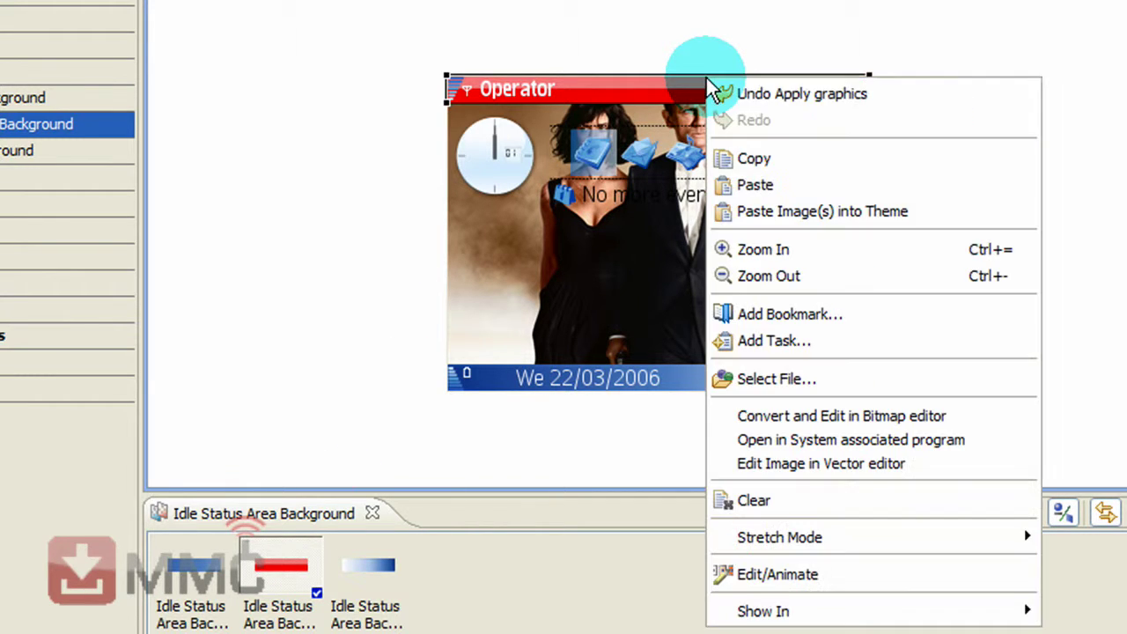
pyautogui.click(755, 159)
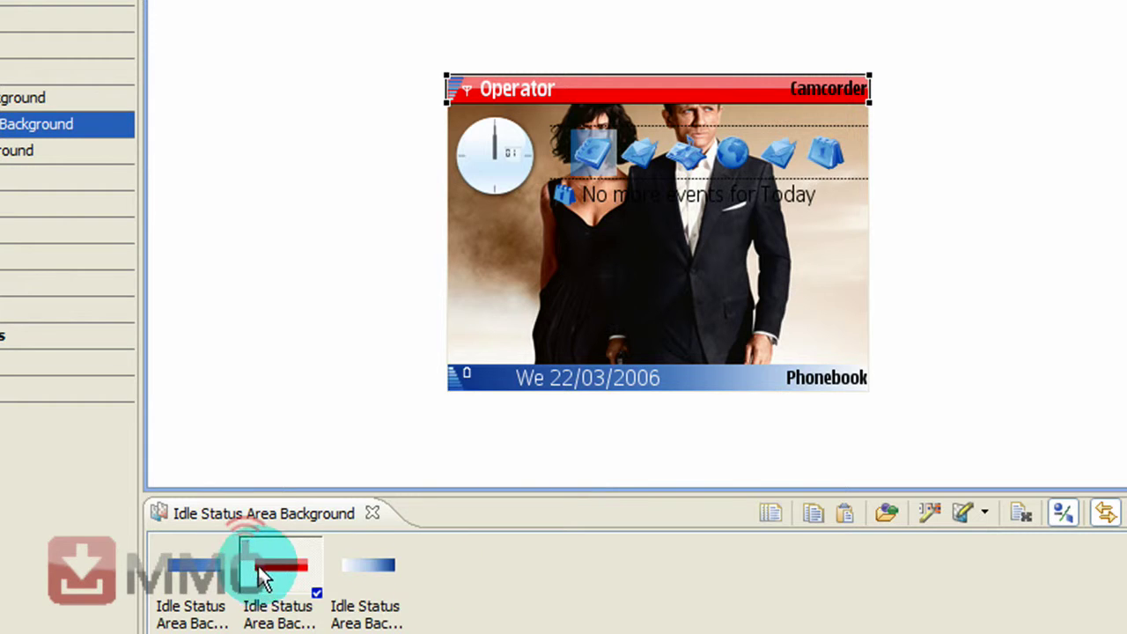
pyautogui.click(370, 563)
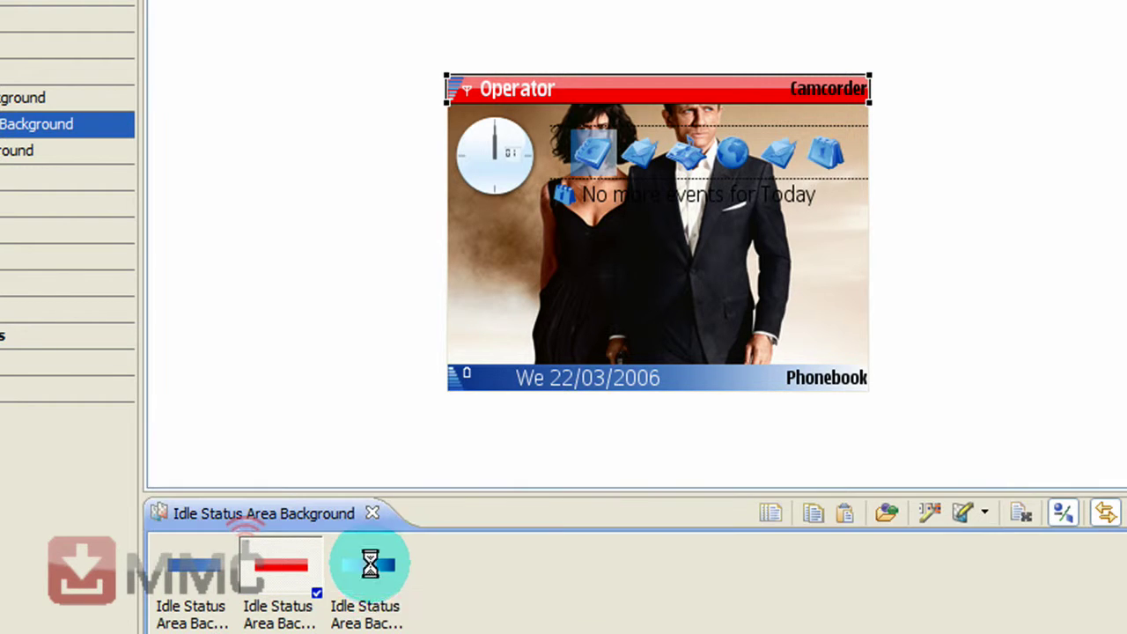
pyautogui.rightClick(369, 564)
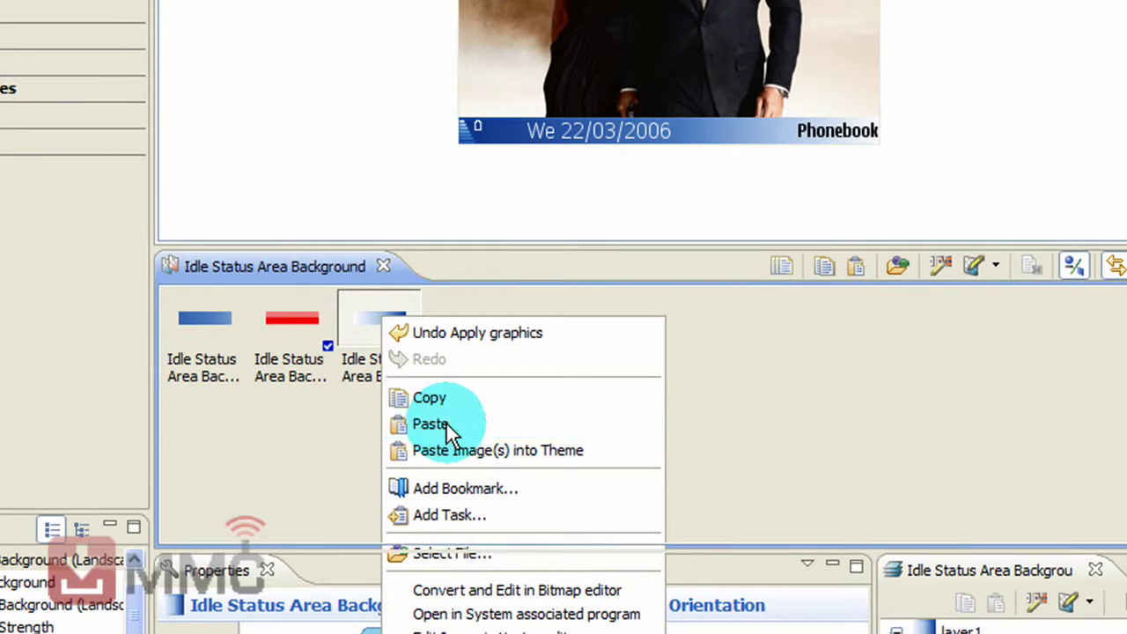
pyautogui.click(446, 424)
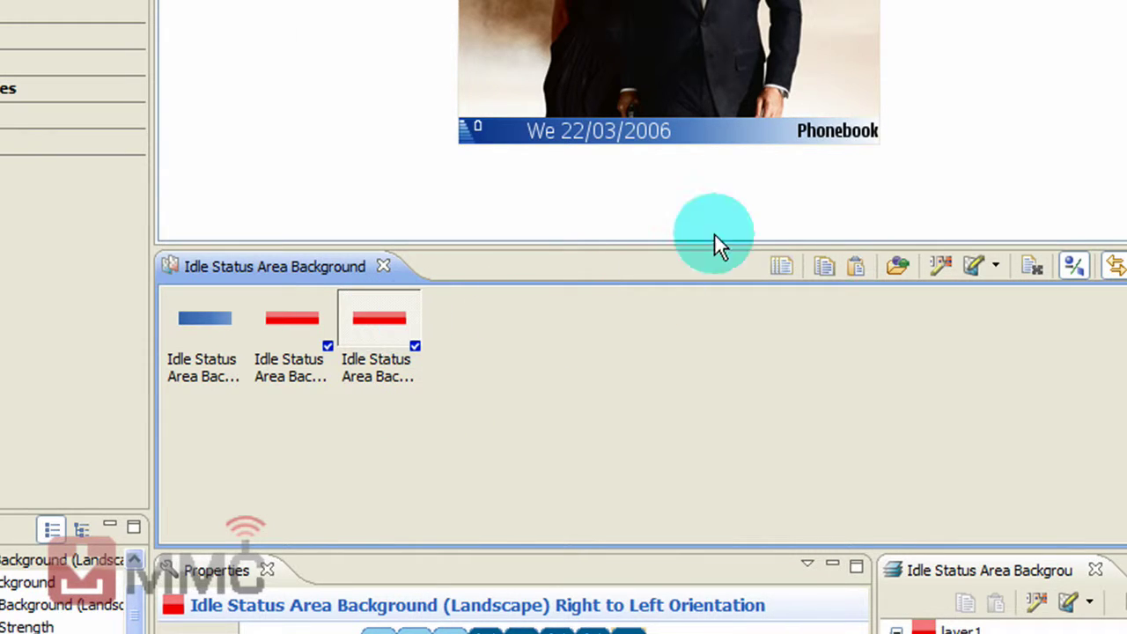
pyautogui.click(711, 123)
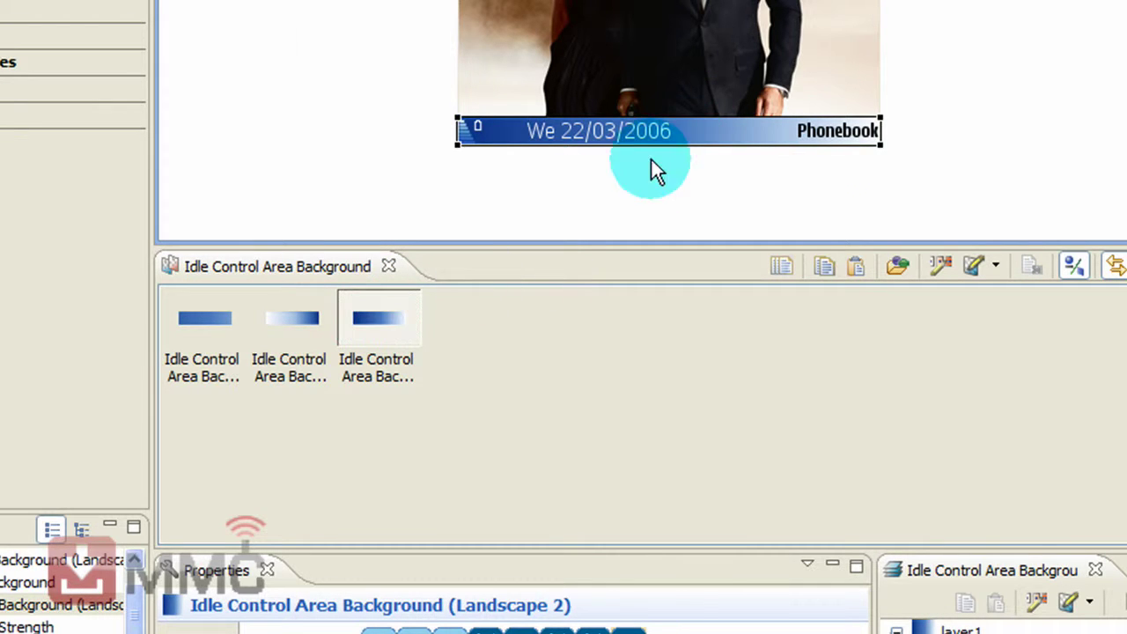
# Paste the red bar into the third and second Idle control bar variants.
pyautogui.rightClick(382, 315)
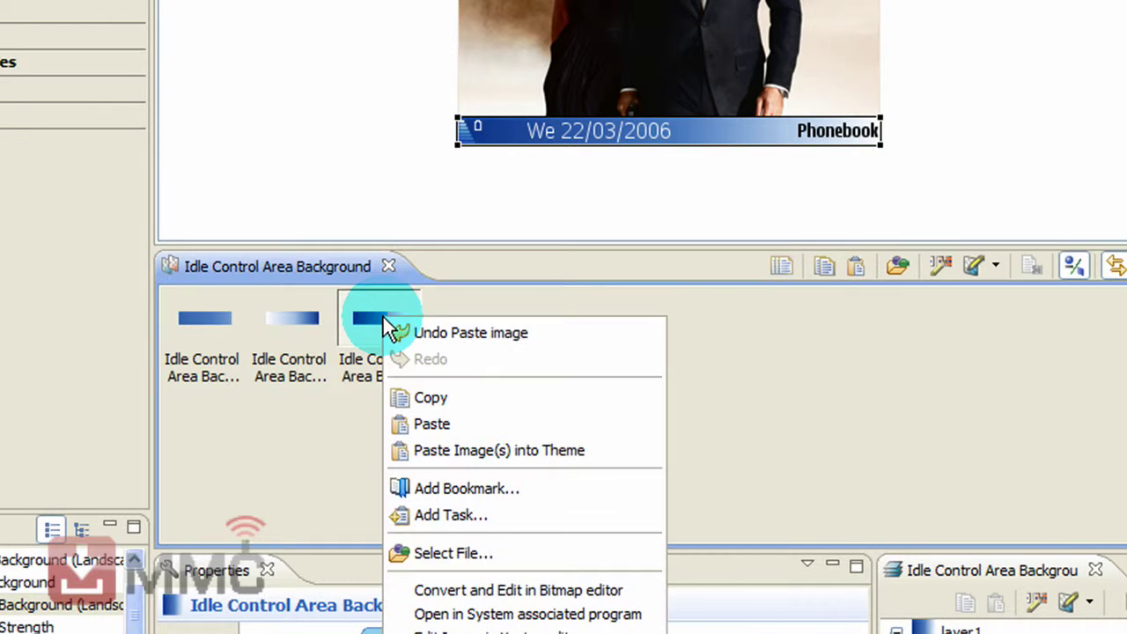
pyautogui.click(439, 422)
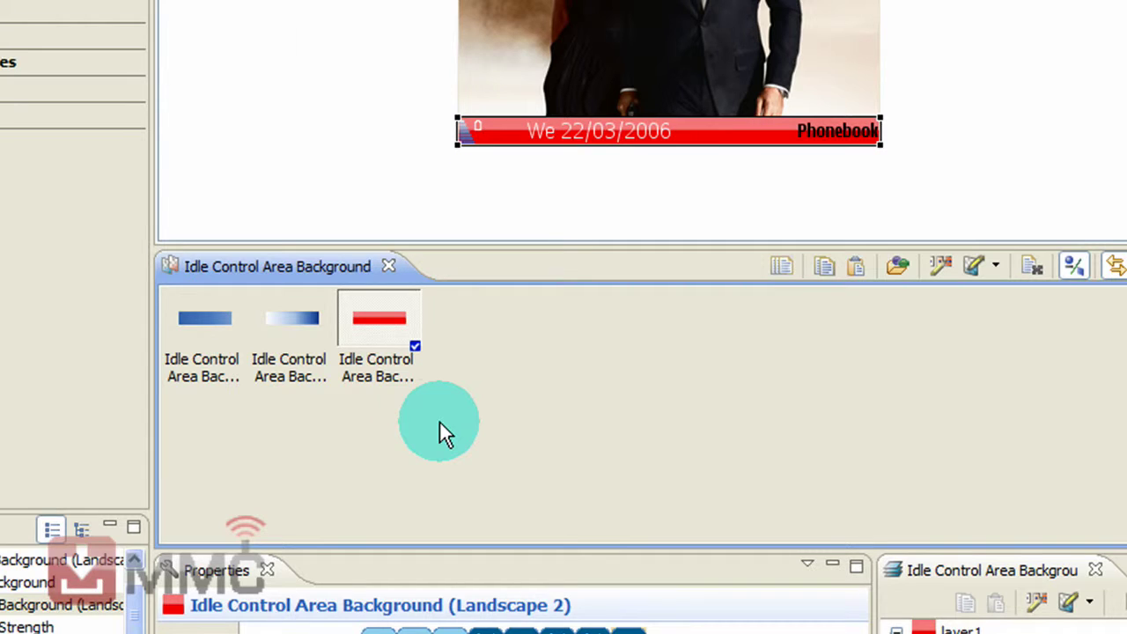
pyautogui.rightClick(304, 326)
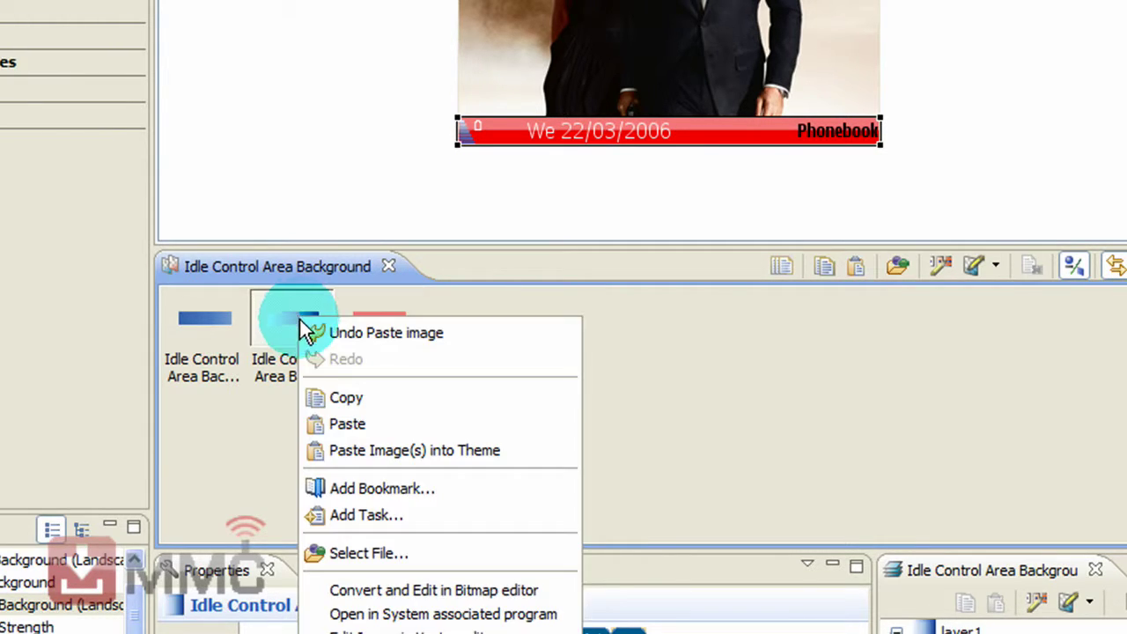
pyautogui.click(348, 427)
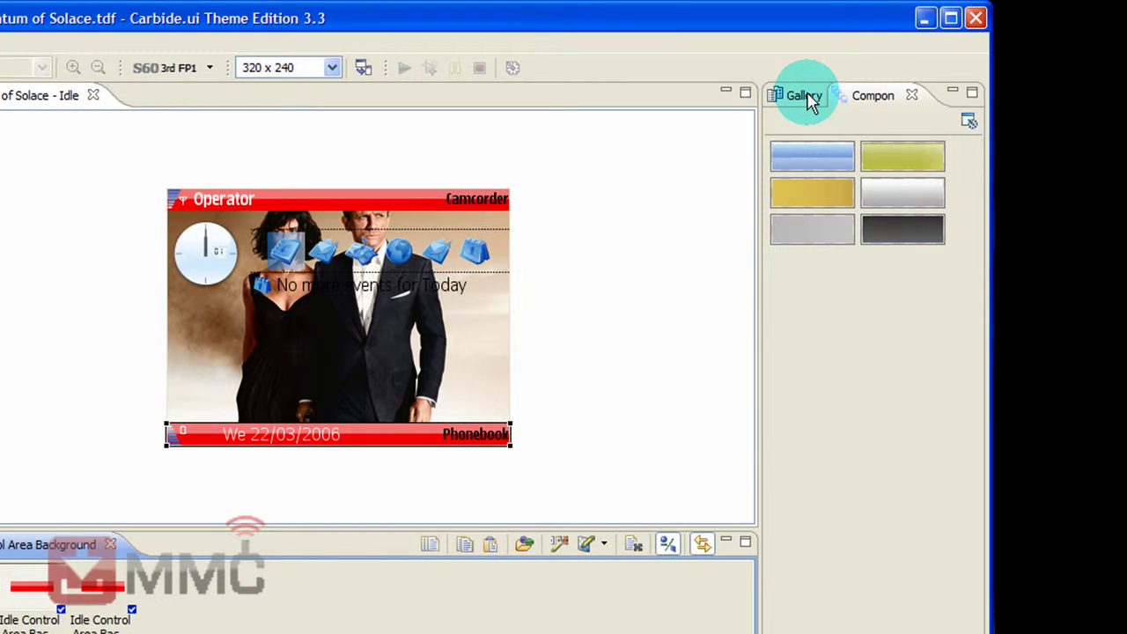
pyautogui.click(803, 97)
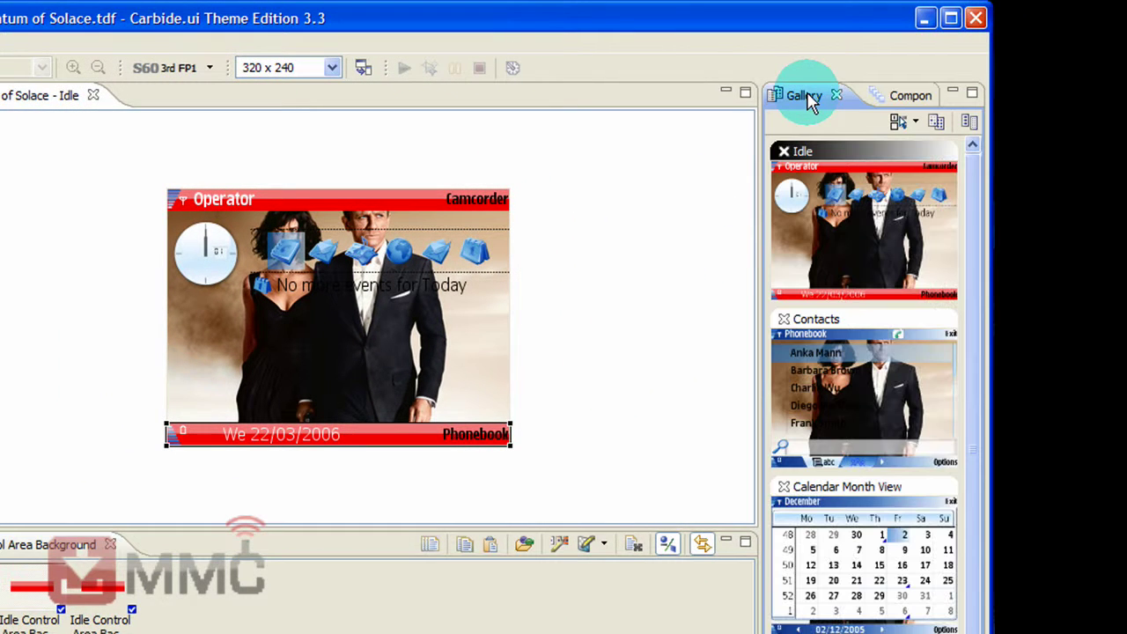
pyautogui.moveTo(972, 201); pyautogui.dragTo(982, 255)
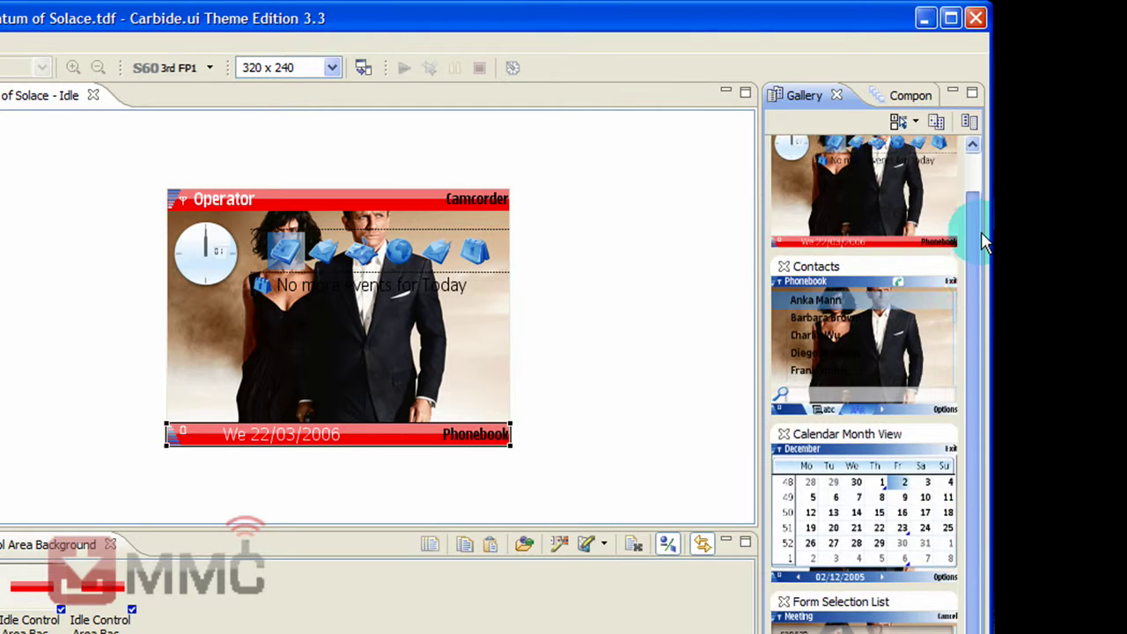
pyautogui.moveTo(982, 308); pyautogui.dragTo(973, 249)
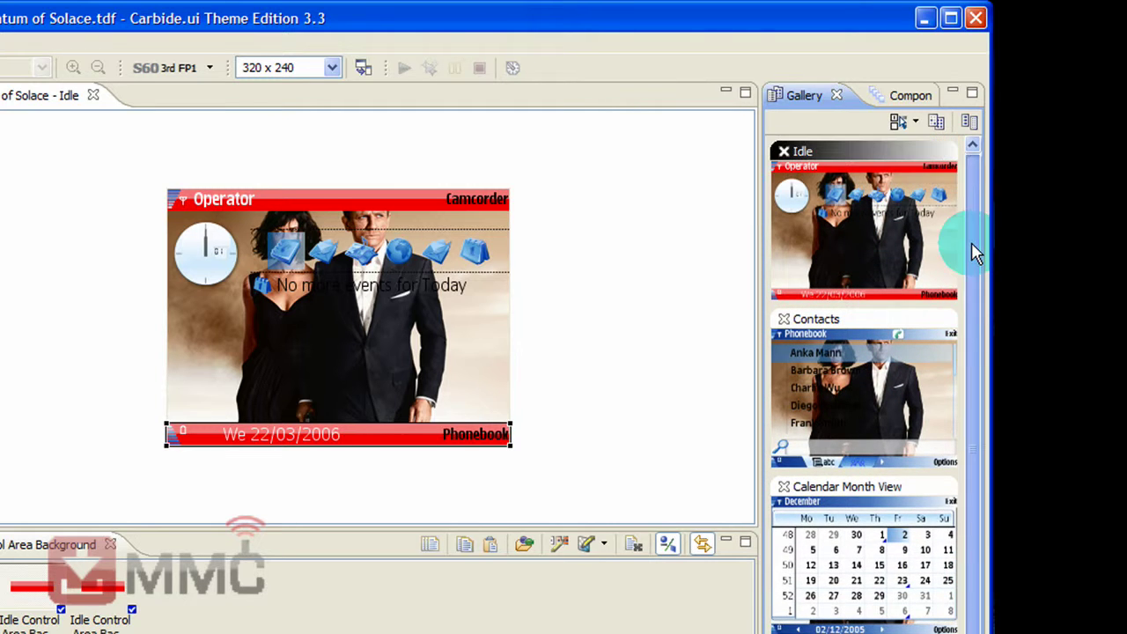
# Open Contacts and paste the red bar into its third and fourth status area backgrounds.
pyautogui.doubleClick(898, 390)
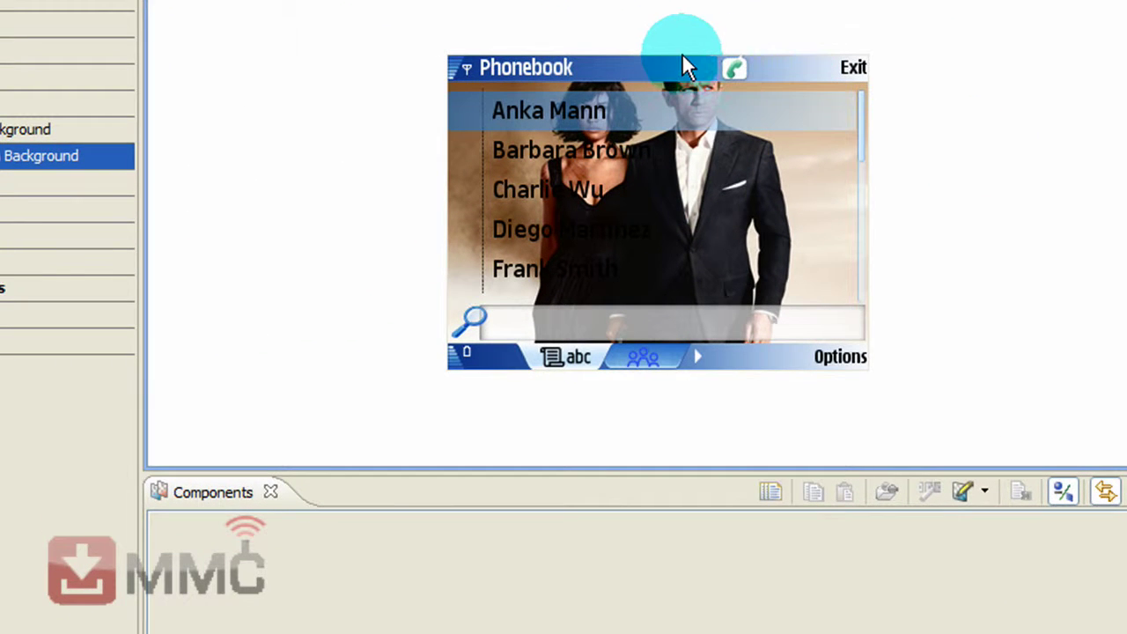
pyautogui.click(681, 59)
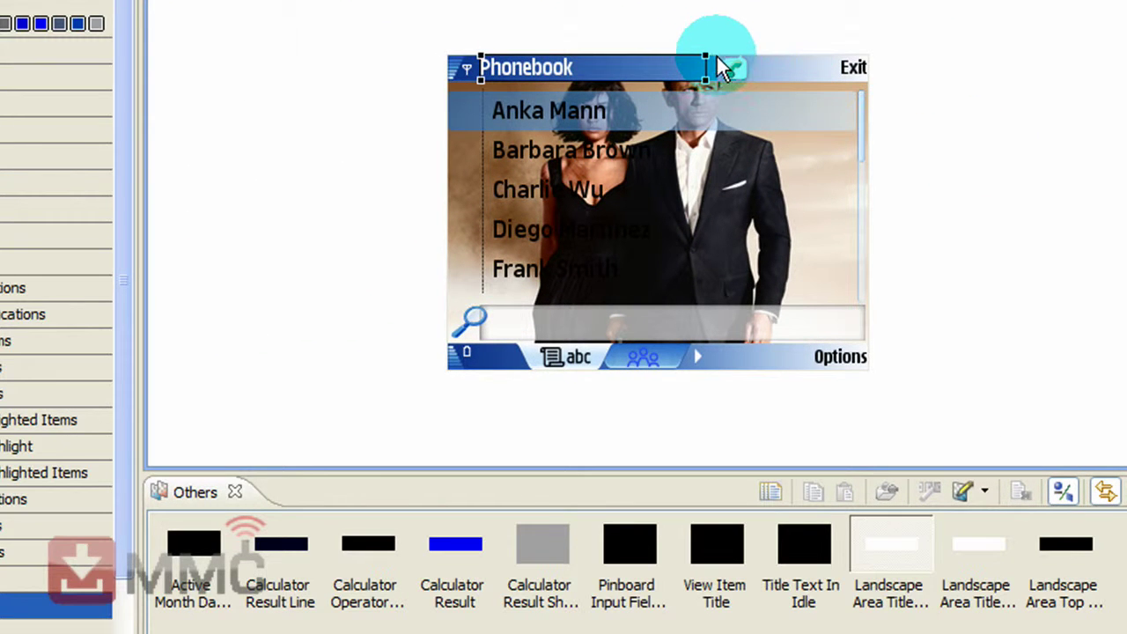
pyautogui.click(718, 62)
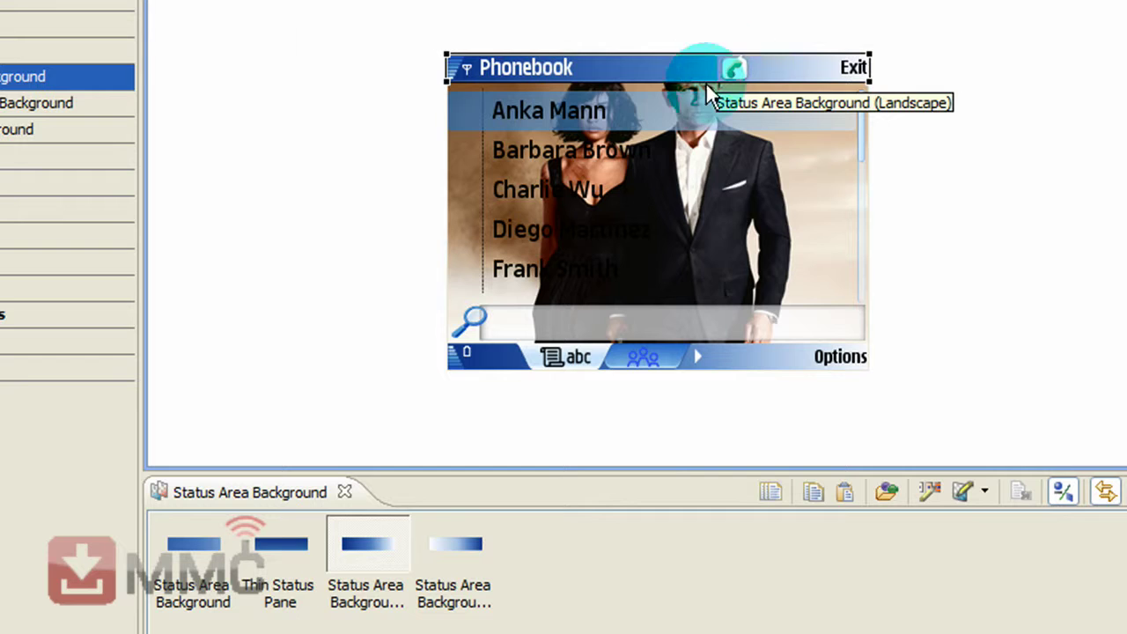
pyautogui.click(347, 555)
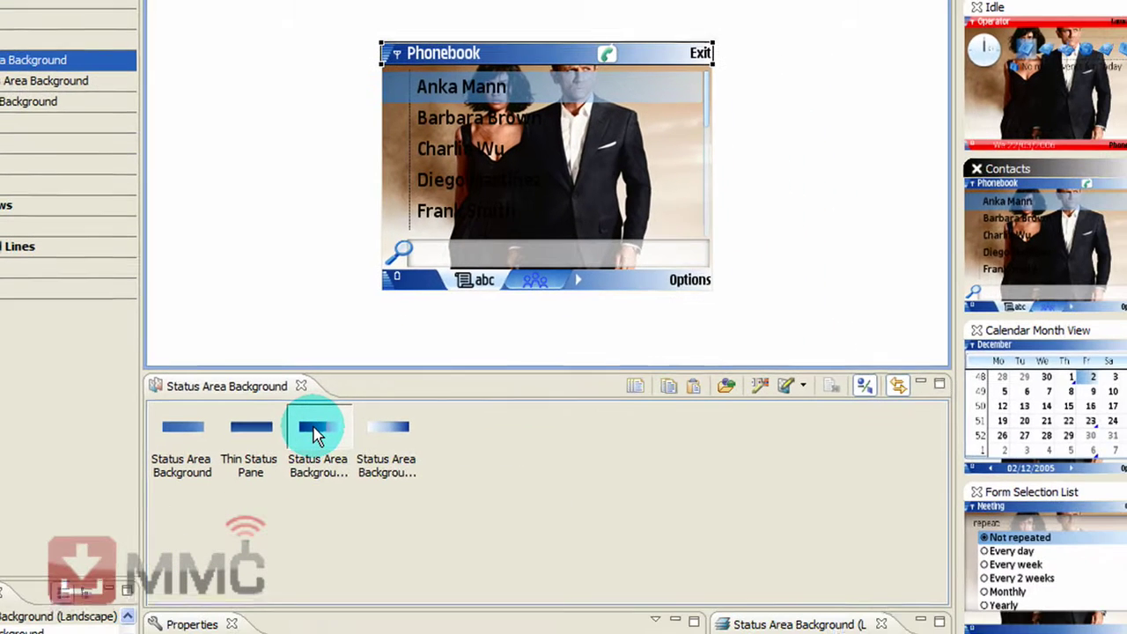
pyautogui.rightClick(350, 534)
pyautogui.click(349, 505)
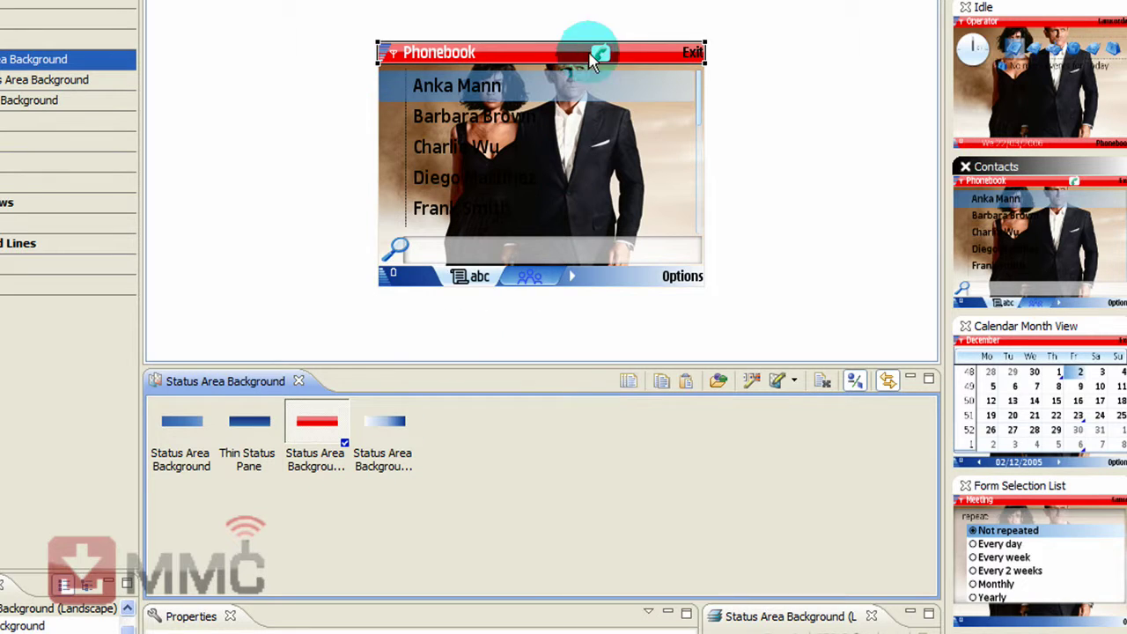
pyautogui.rightClick(397, 424)
pyautogui.click(432, 499)
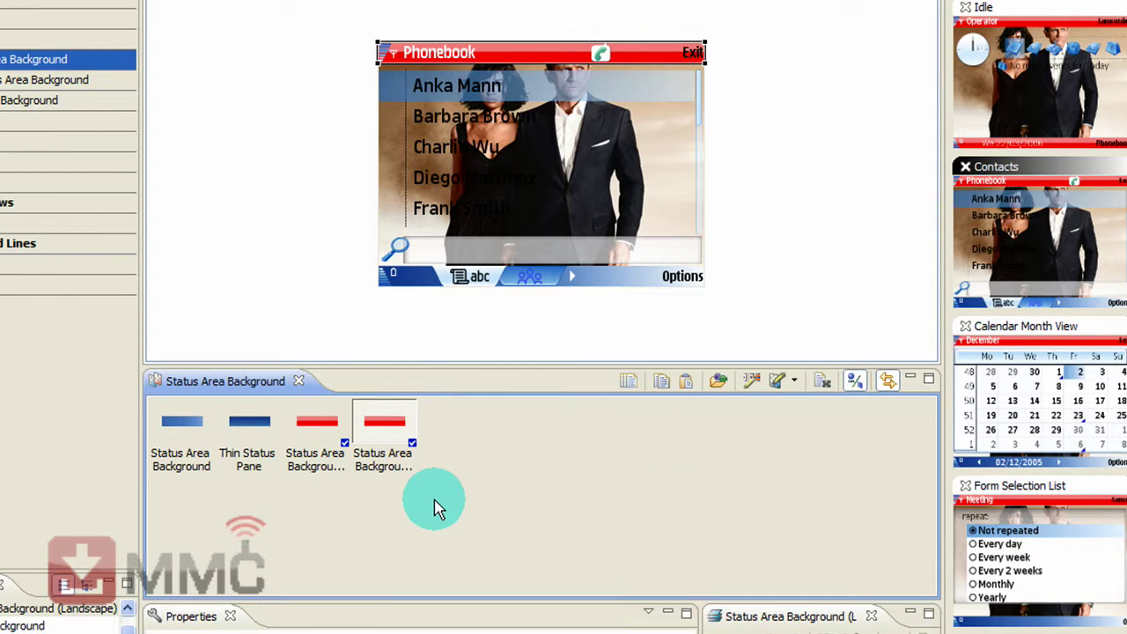
# Paste the red bar into the Contacts third and second control area backgrounds.
pyautogui.click(602, 280)
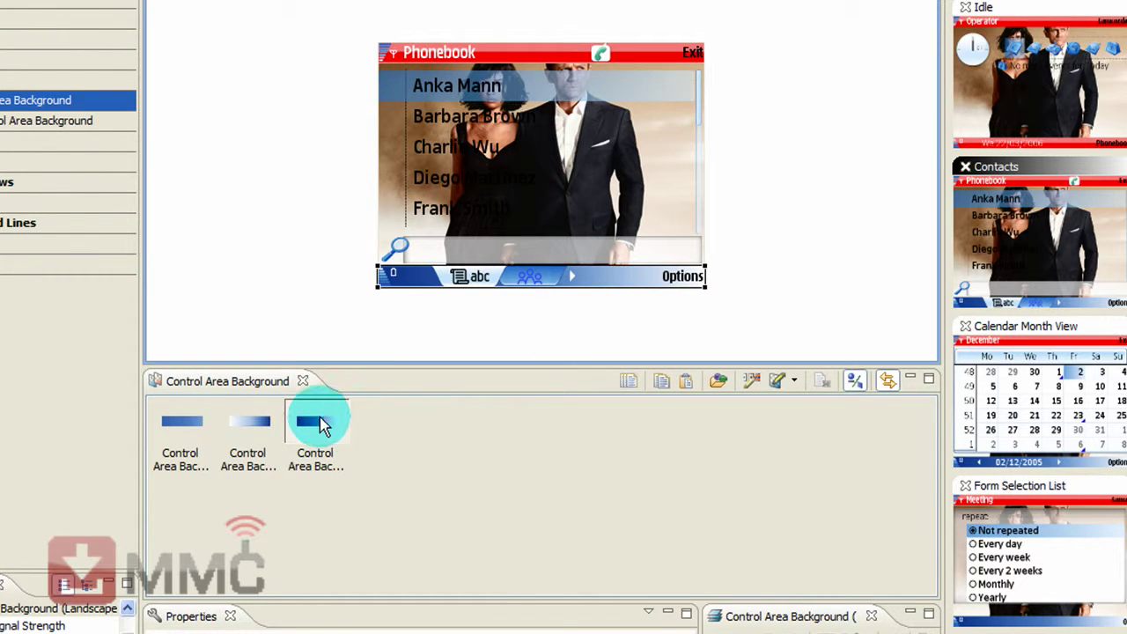
pyautogui.rightClick(321, 427)
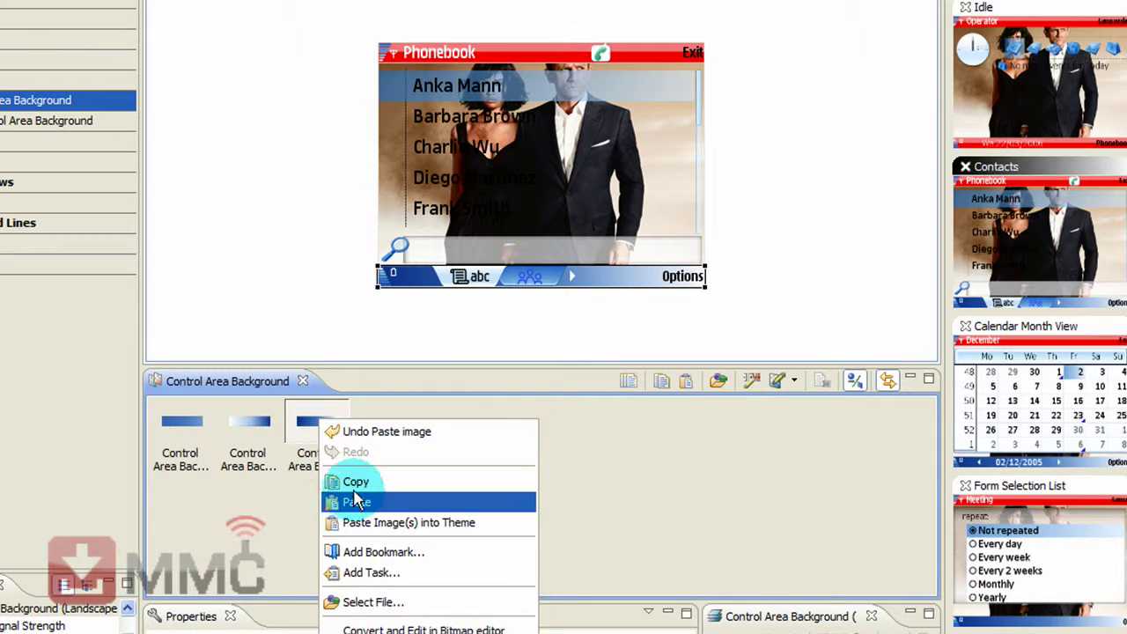
pyautogui.click(339, 501)
pyautogui.click(255, 425)
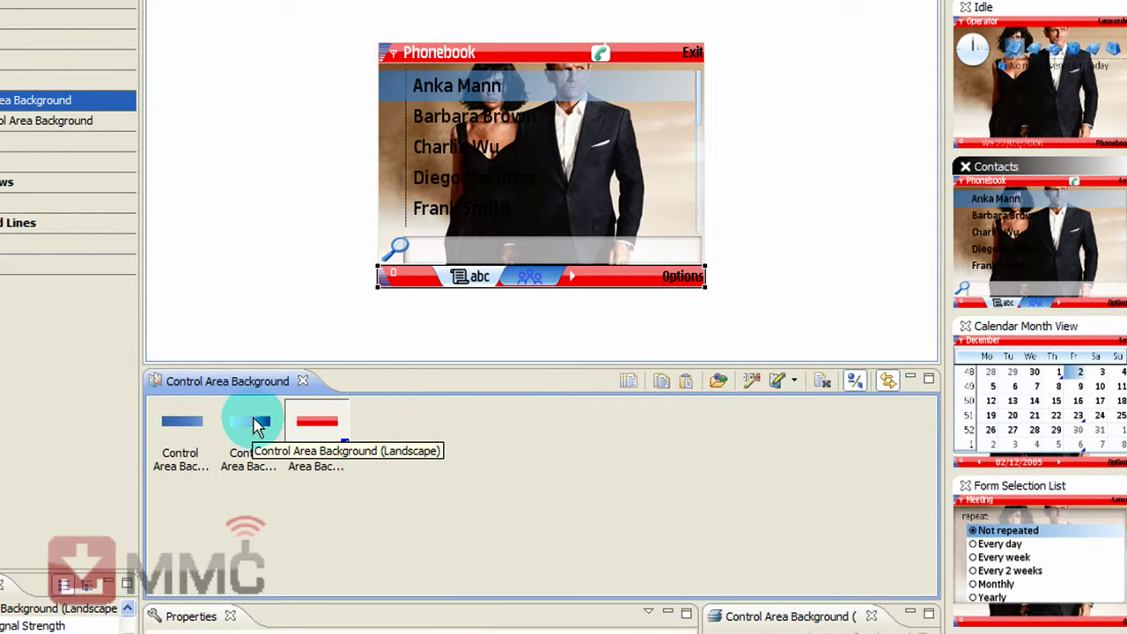
pyautogui.rightClick(257, 425)
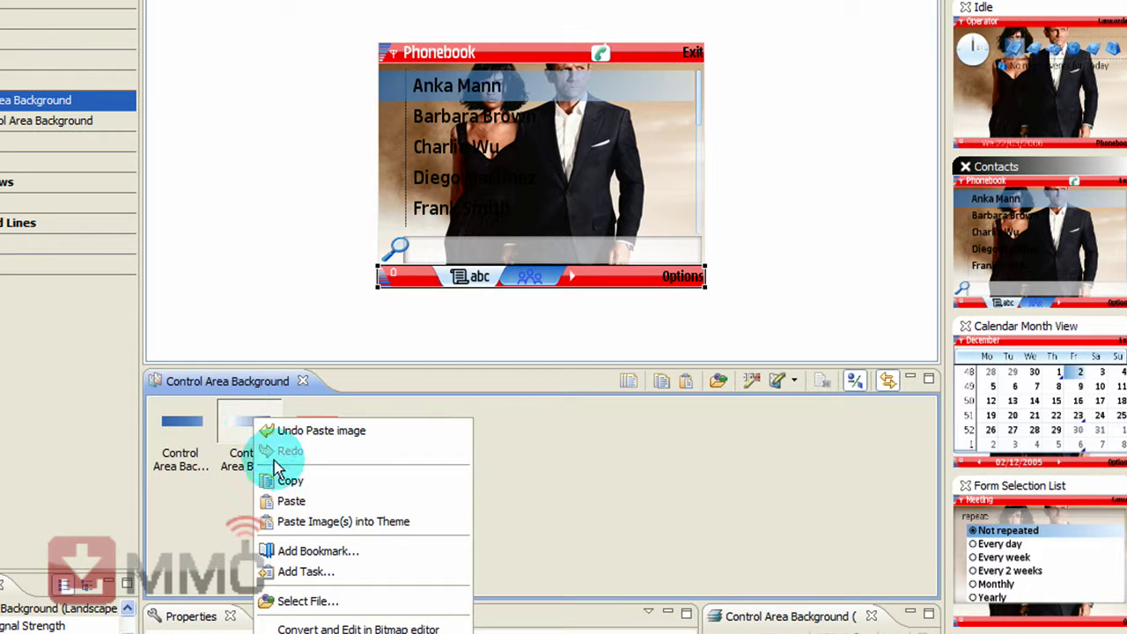
pyautogui.click(294, 501)
pyautogui.click(185, 420)
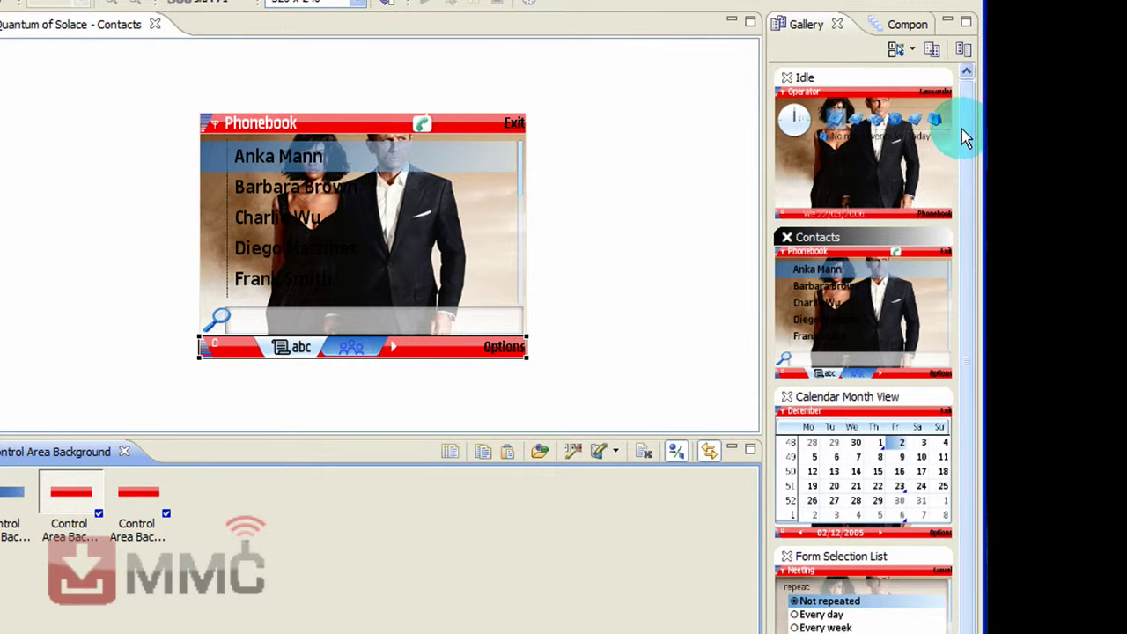
pyautogui.moveTo(968, 126)
pyautogui.mouseDown()
pyautogui.moveTo(969, 314)
pyautogui.moveTo(984, 412)
pyautogui.moveTo(966, 282)
pyautogui.moveTo(969, 136)
pyautogui.mouseUp()
pyautogui.click(931, 49)
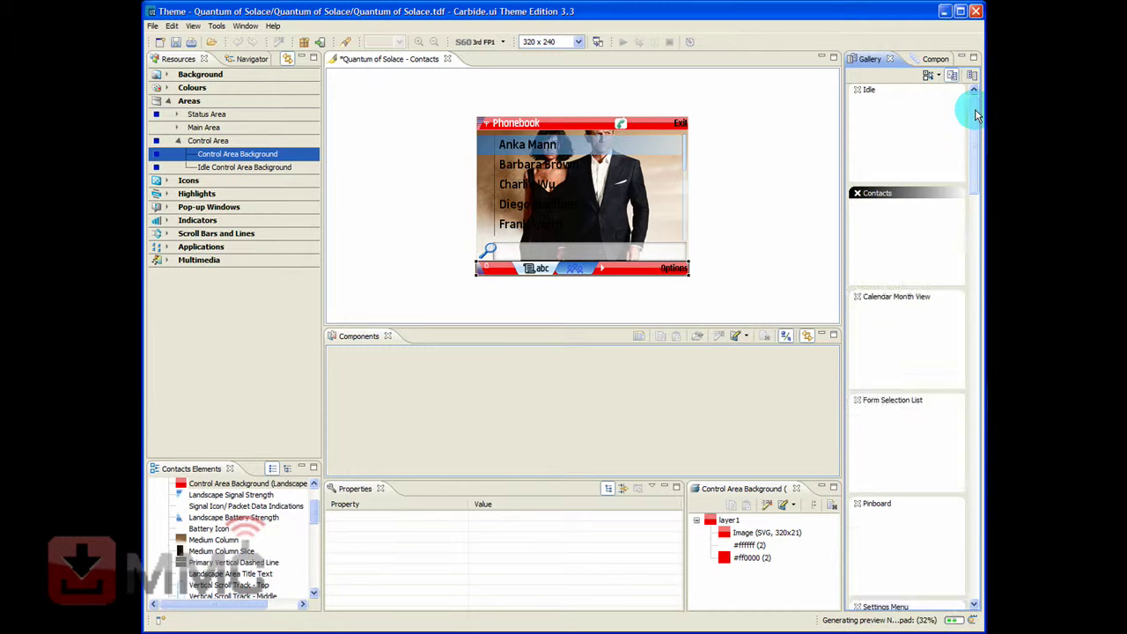
# Scroll the Gallery and bring the Idle screen back into the editor, showing its blue bars.
pyautogui.moveTo(976, 112); pyautogui.dragTo(984, 546)
pyautogui.click(777, 202)
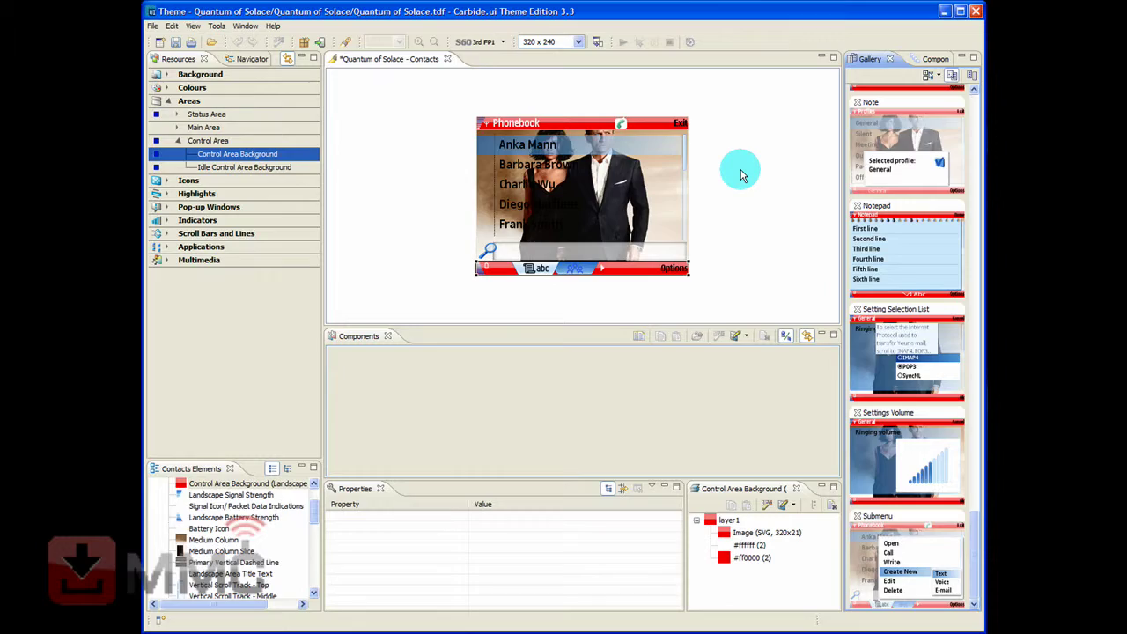
pyautogui.click(739, 174)
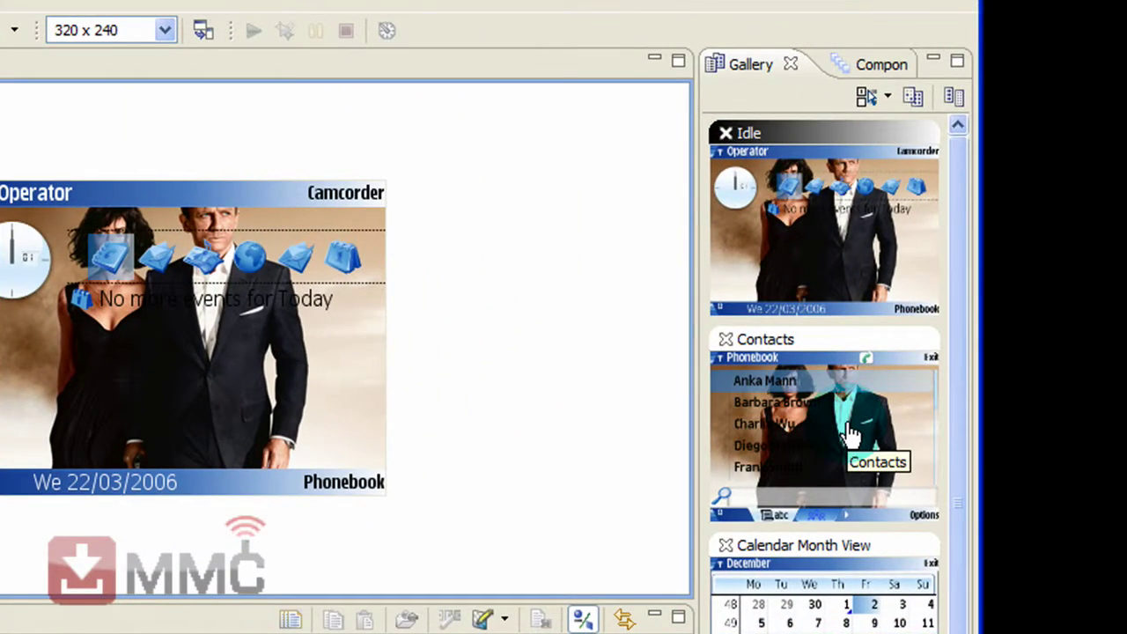
# Open Contacts and select its Phonebook status pane to view the Chameleon.tdf background layers.
pyautogui.click(850, 432)
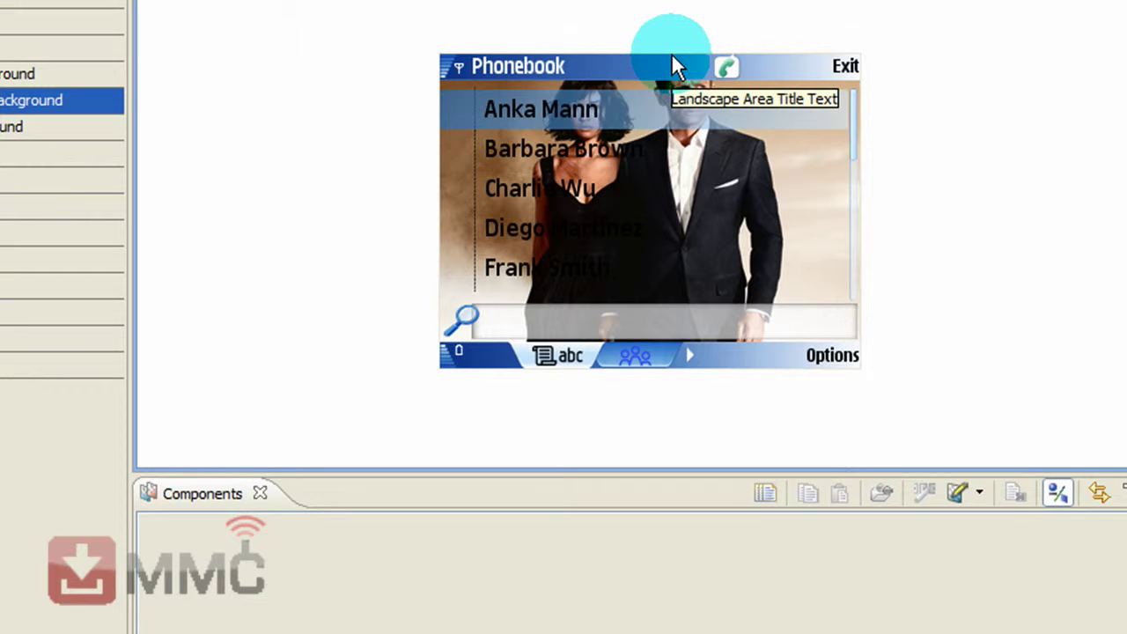
pyautogui.click(672, 58)
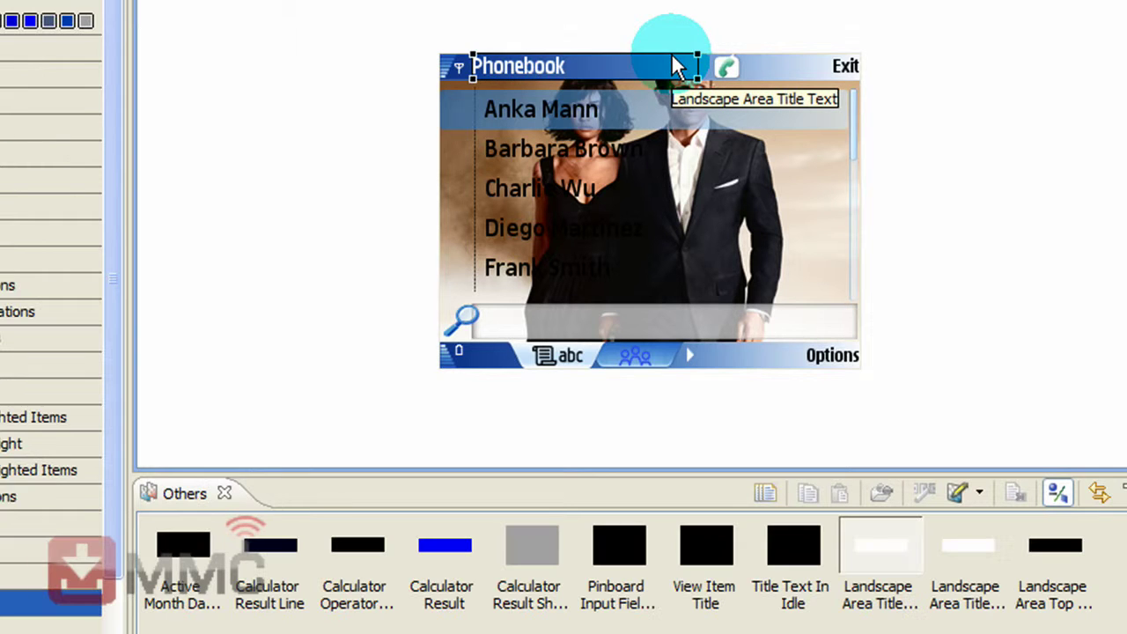
pyautogui.click(744, 53)
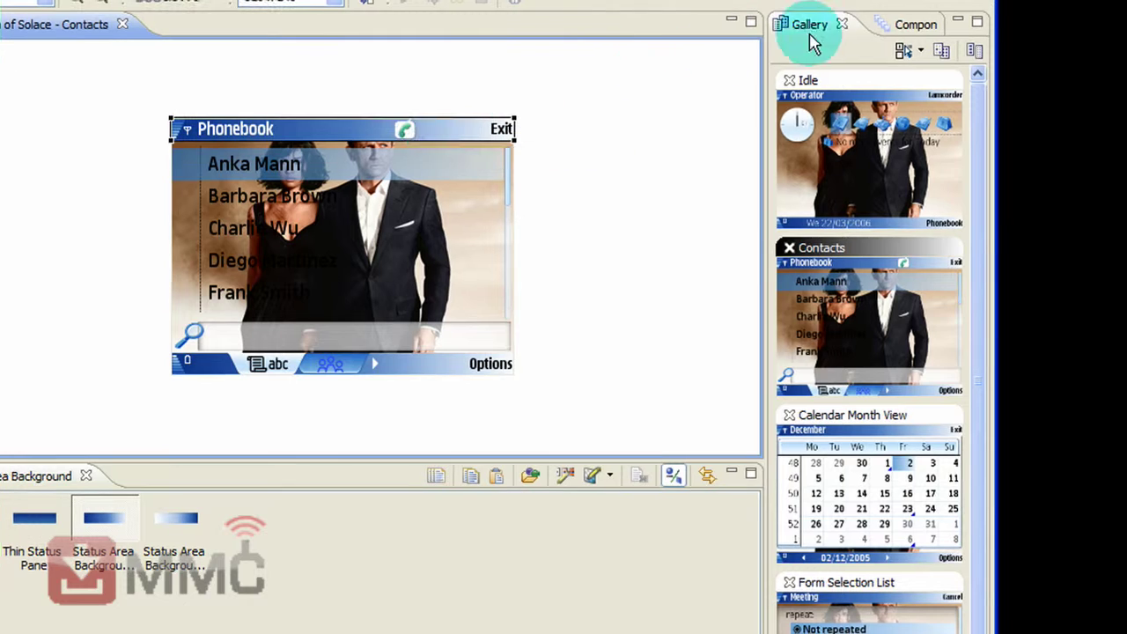
pyautogui.click(902, 30)
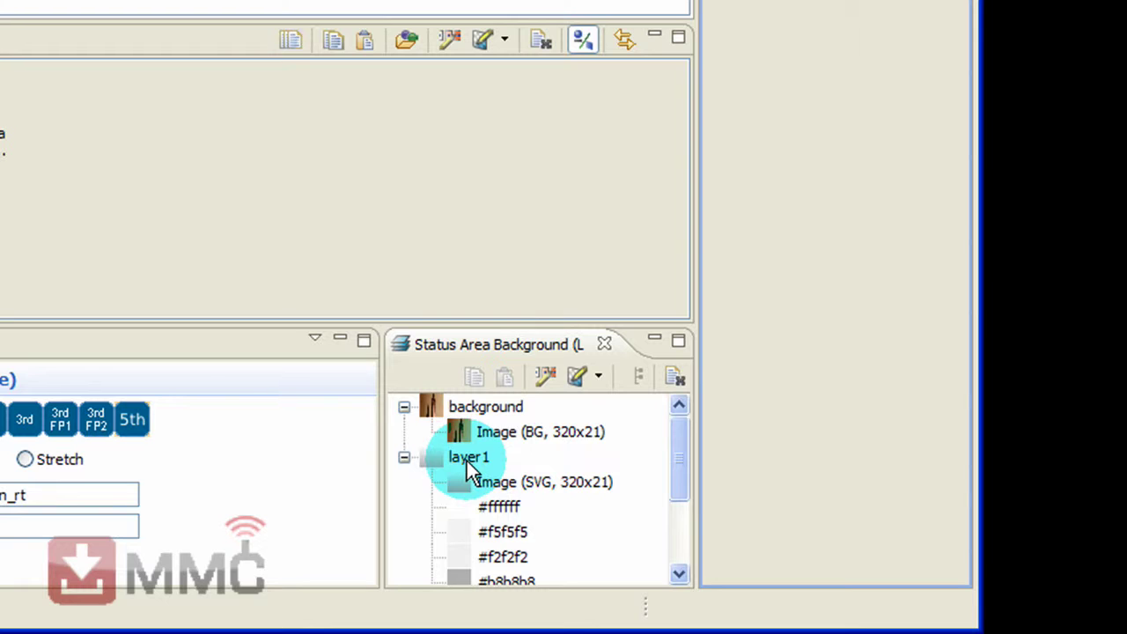
# Delete layer1 from the landscape status area background and save the change.
pyautogui.click(543, 370)
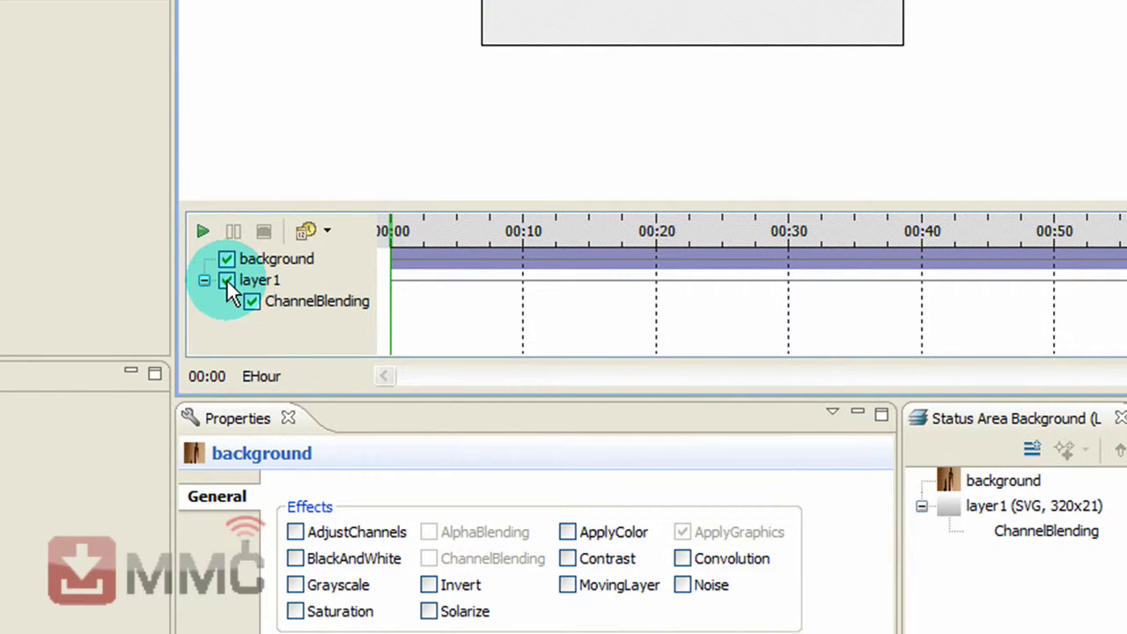
pyautogui.click(226, 280)
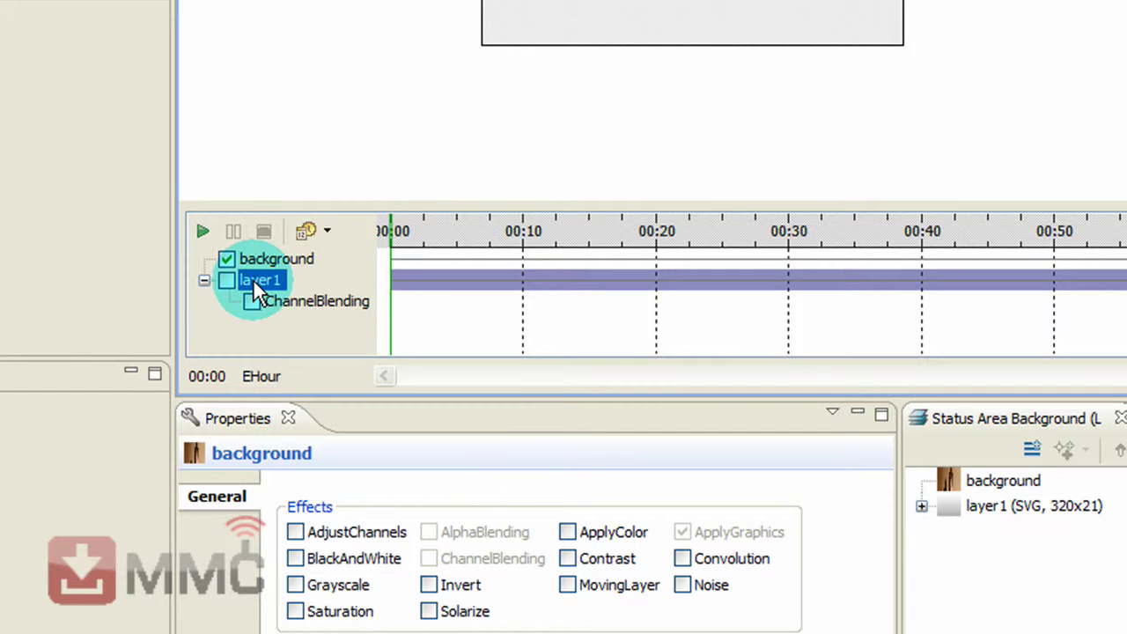
pyautogui.rightClick(255, 282)
pyautogui.click(310, 394)
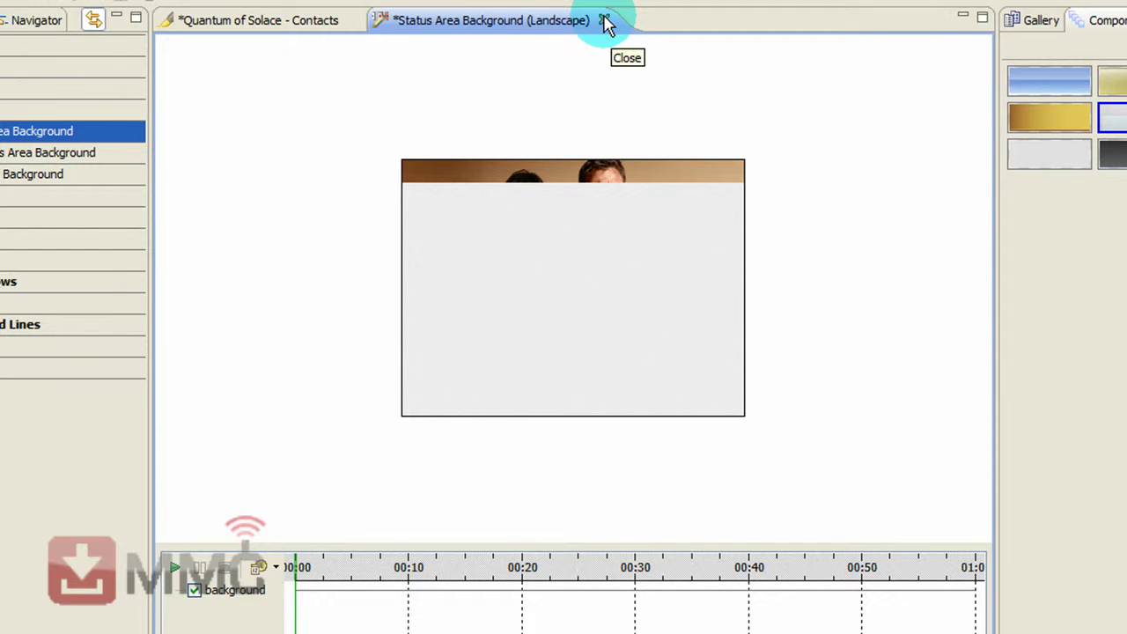
pyautogui.click(604, 20)
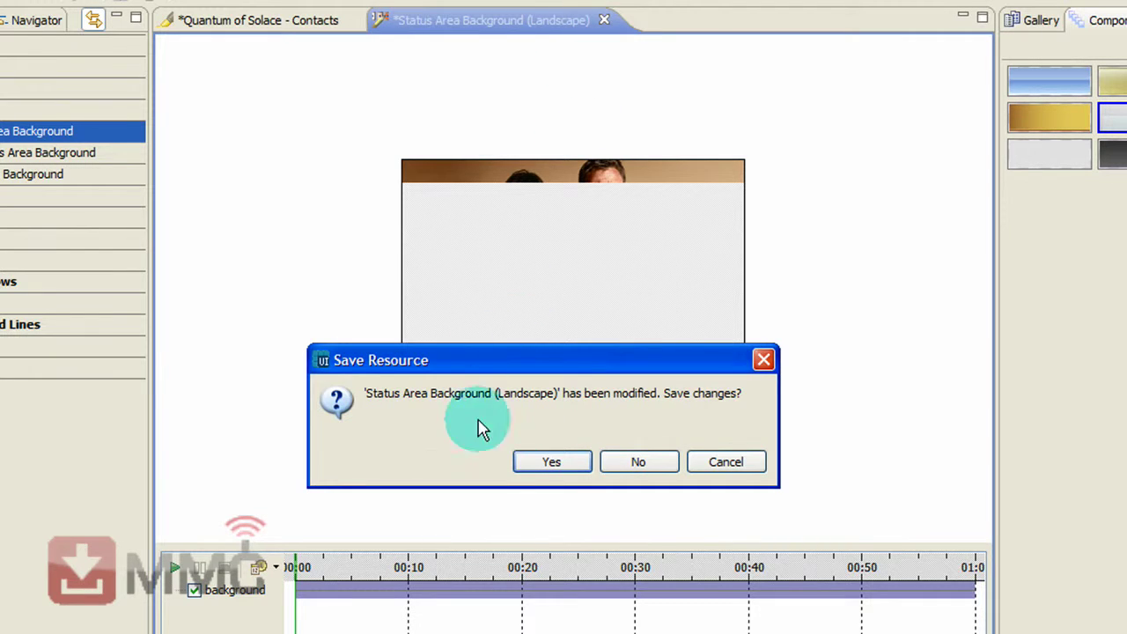
pyautogui.click(541, 465)
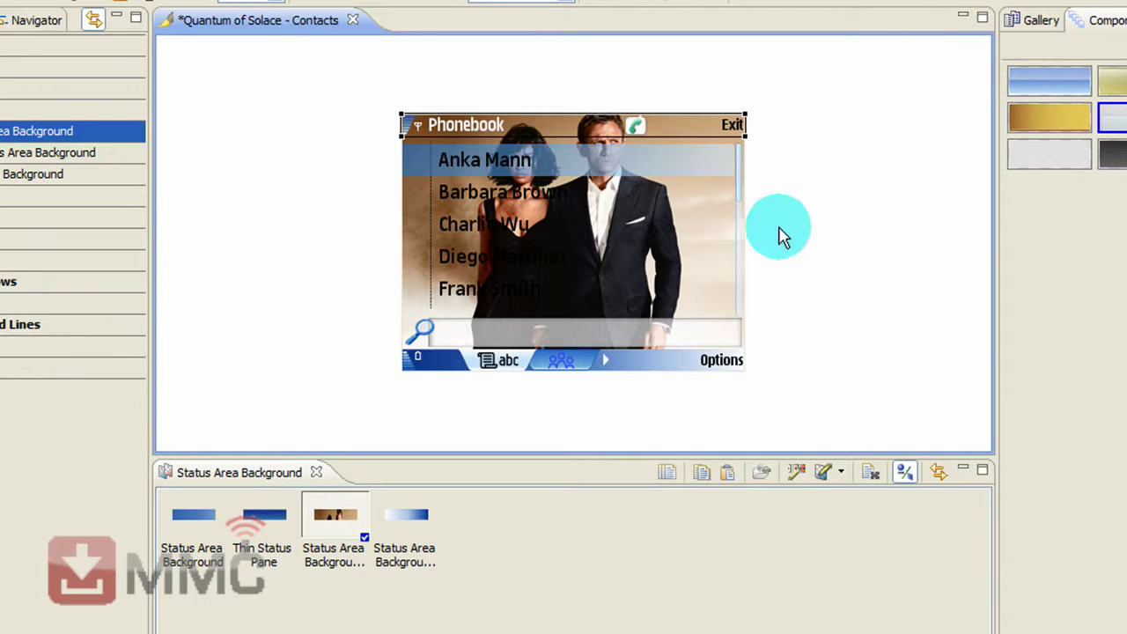
# Give the Contacts softkey bar the teal Chameleon style, then delete its Landscape 2 layer1 and save.
pyautogui.click(637, 361)
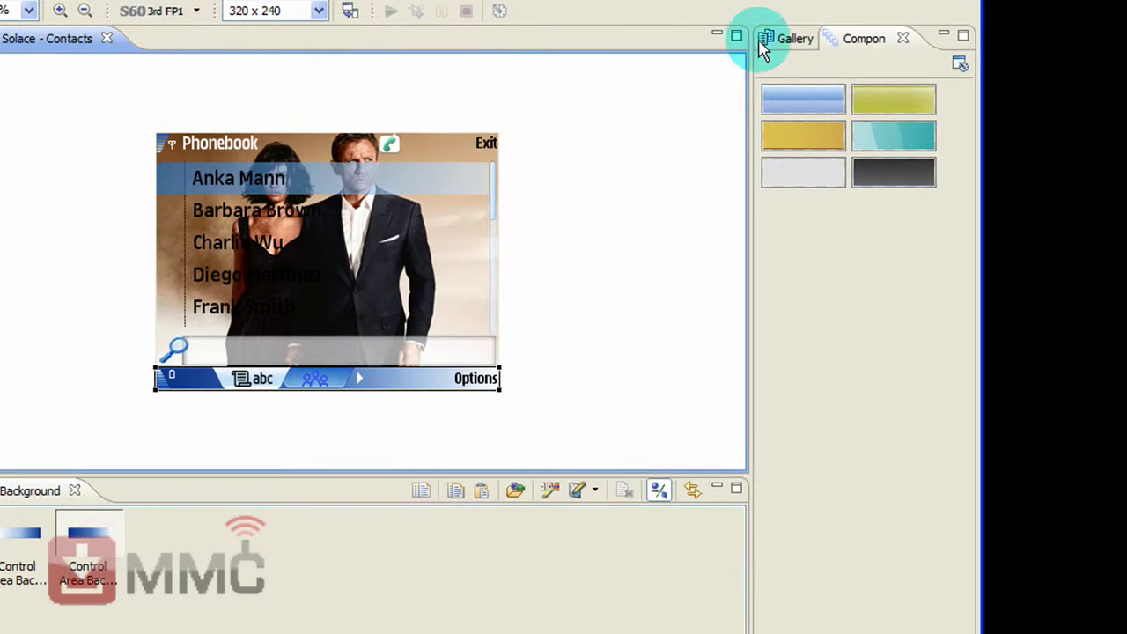
pyautogui.click(890, 141)
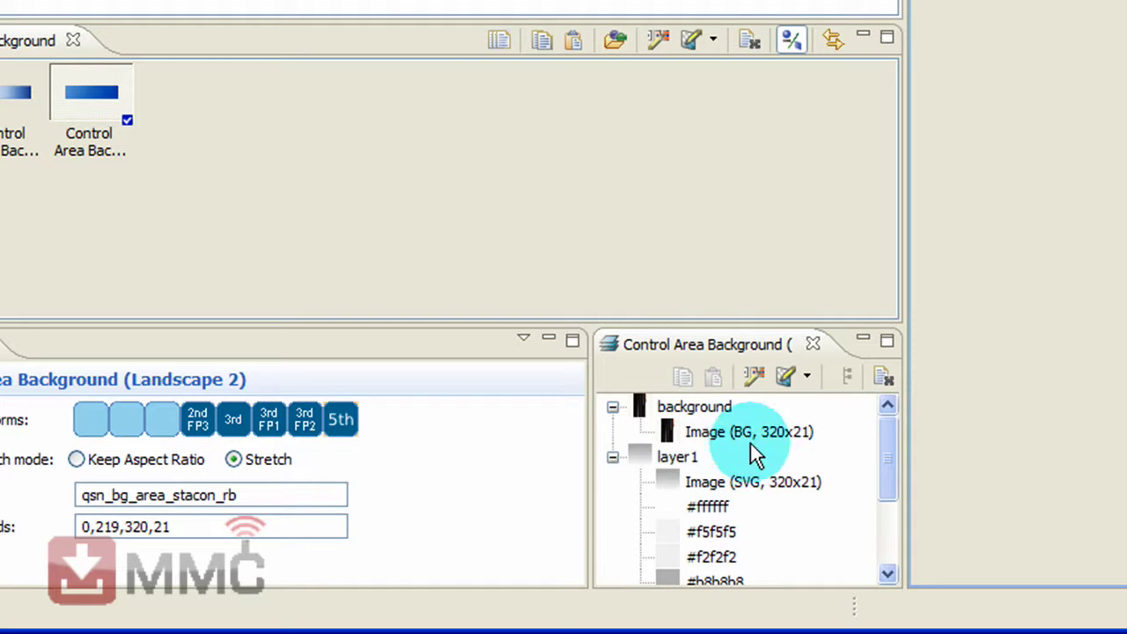
pyautogui.click(756, 370)
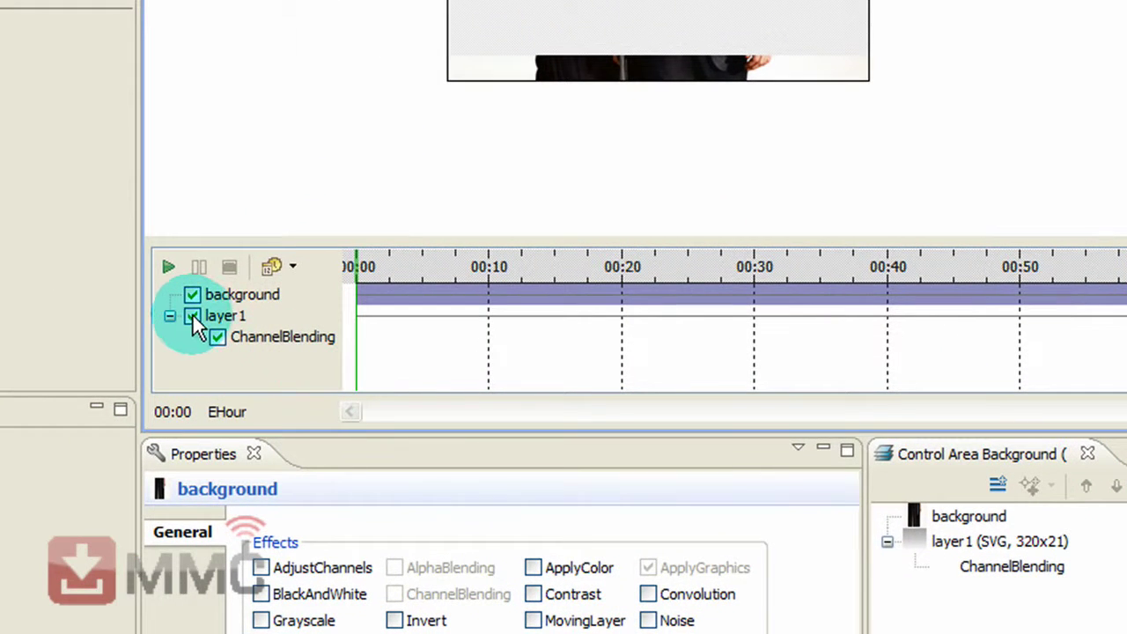
pyautogui.click(193, 317)
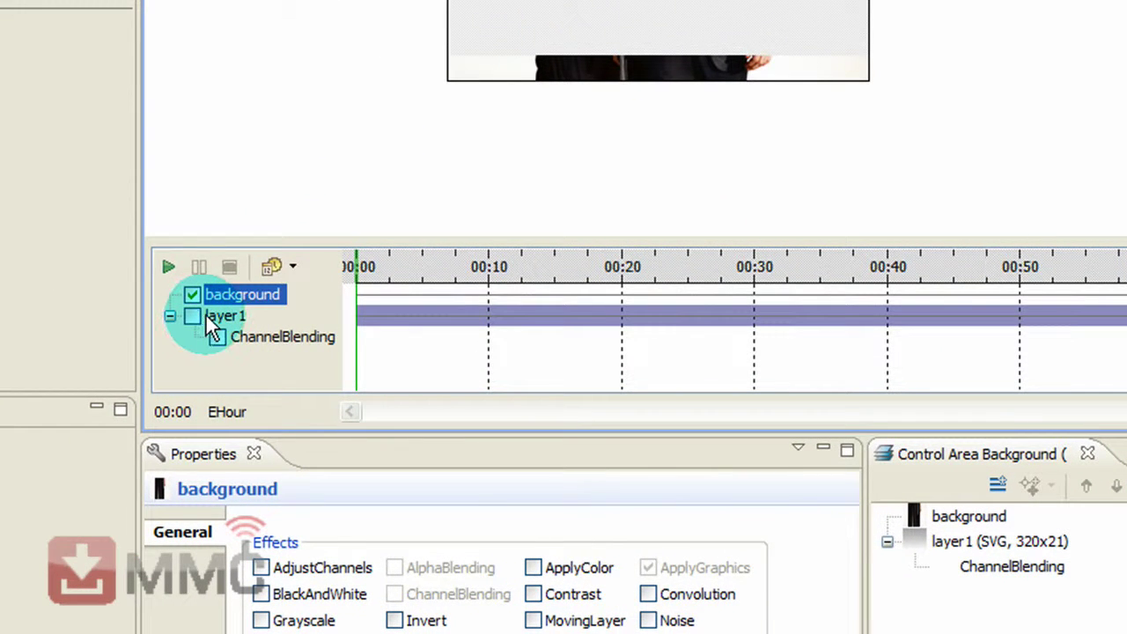
pyautogui.rightClick(211, 317)
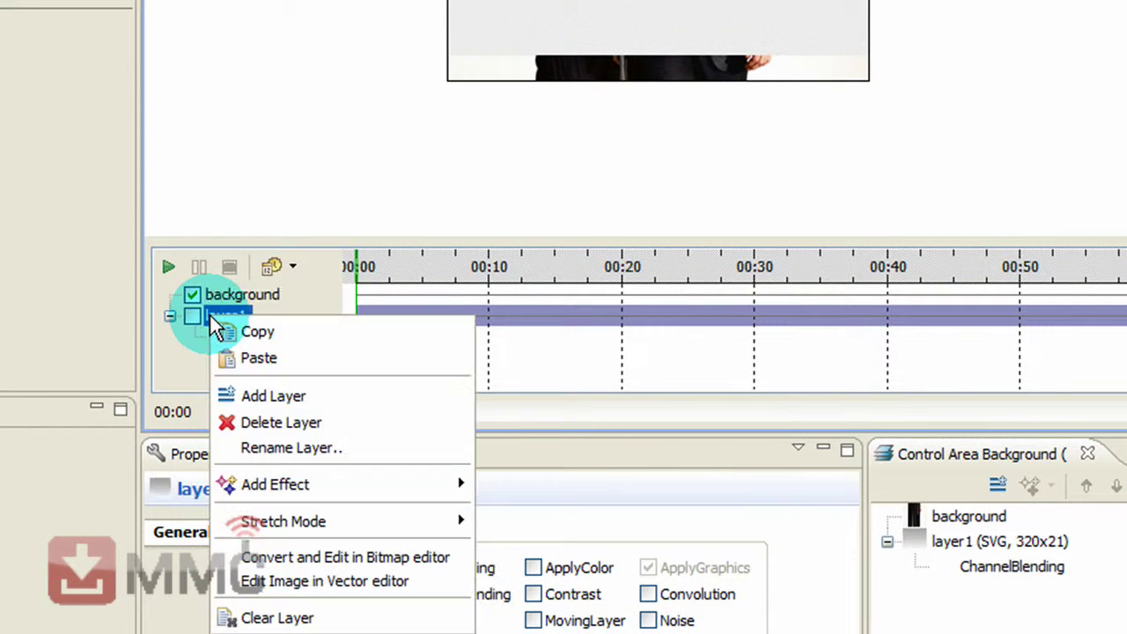
pyautogui.click(249, 425)
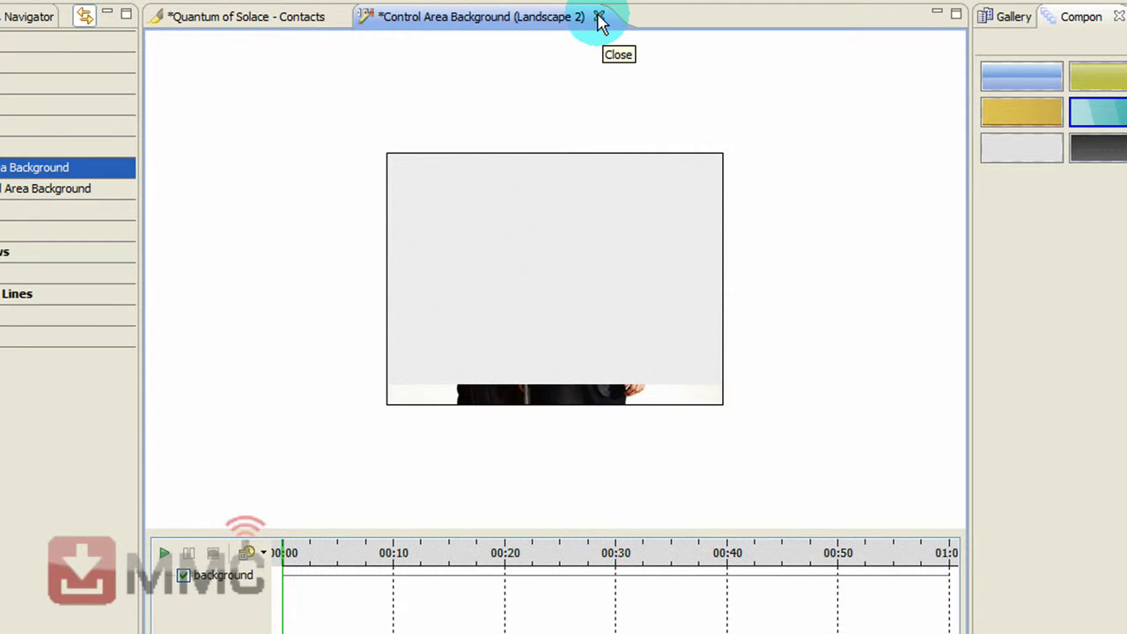
pyautogui.click(599, 19)
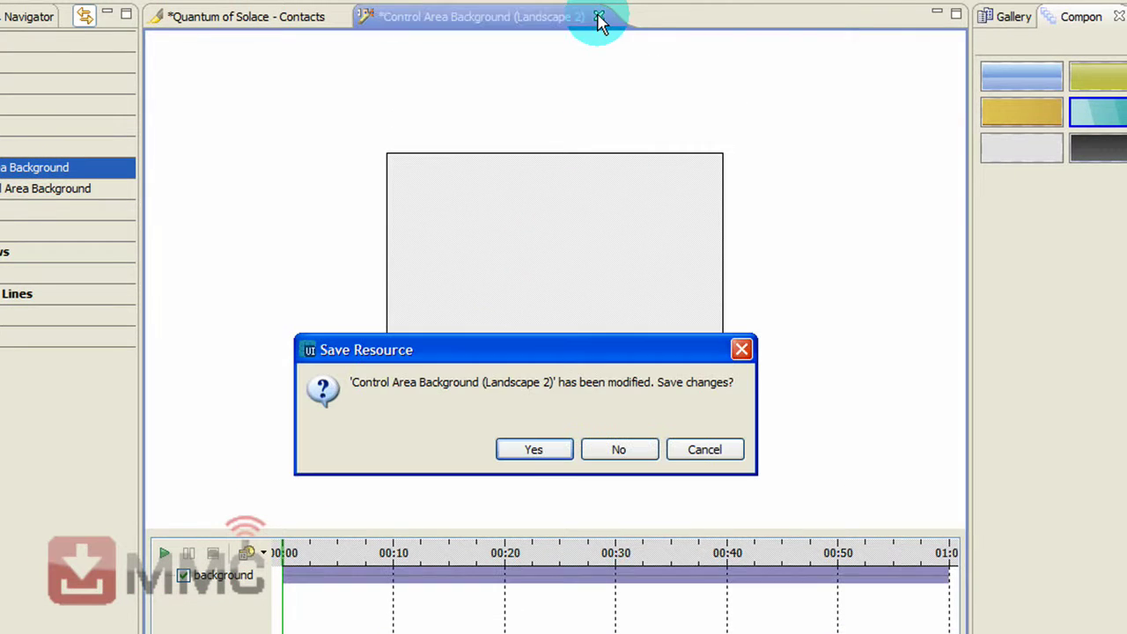
pyautogui.click(536, 450)
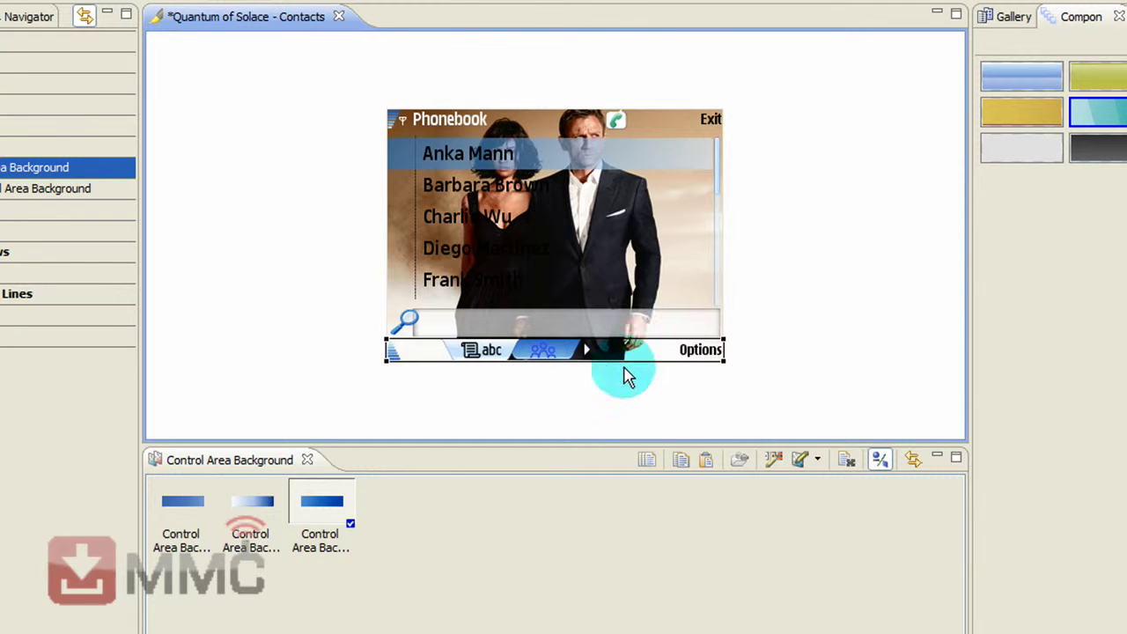
# Switch the Gallery to the full screen set and open the Idle screen in the editor.
pyautogui.click(772, 340)
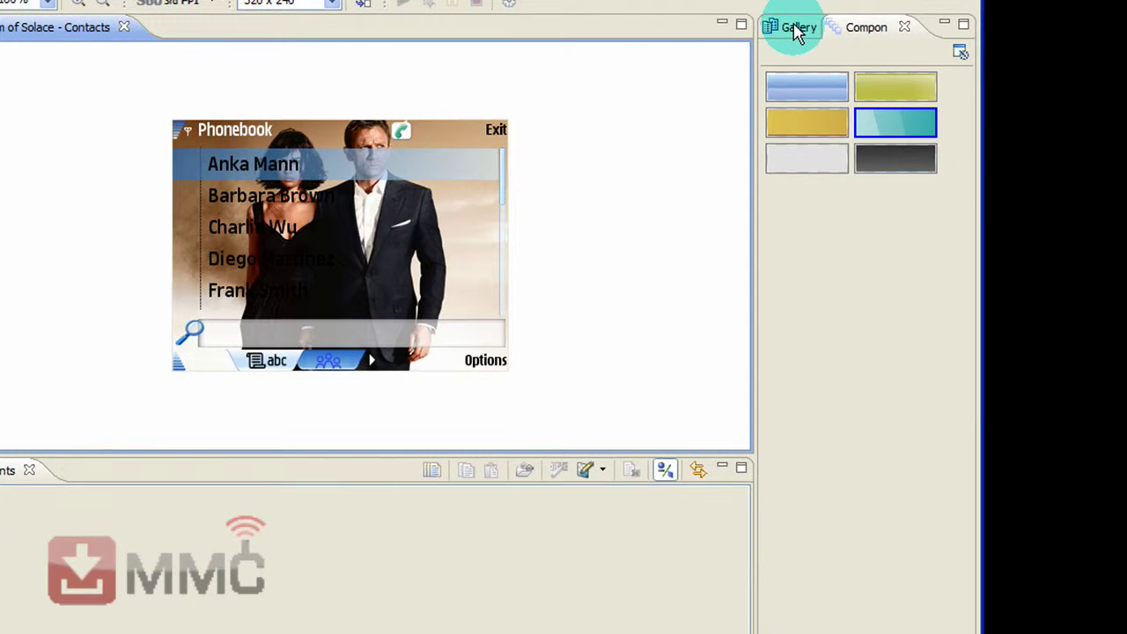
pyautogui.click(797, 31)
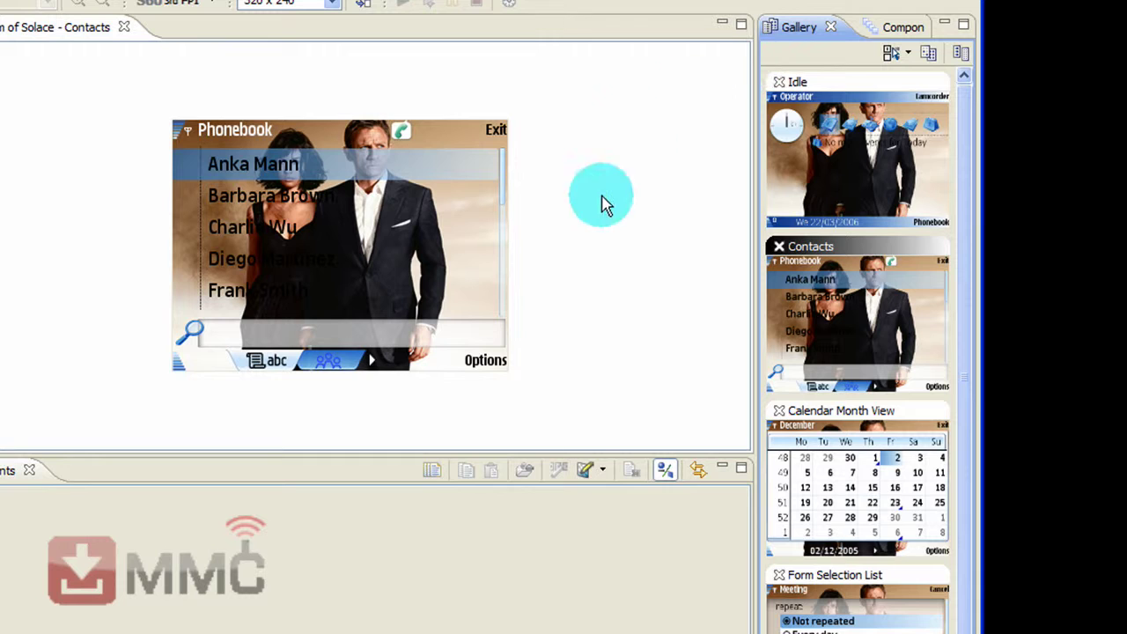
pyautogui.moveTo(963, 220)
pyautogui.mouseDown()
pyautogui.moveTo(976, 431)
pyautogui.moveTo(978, 234)
pyautogui.mouseUp()
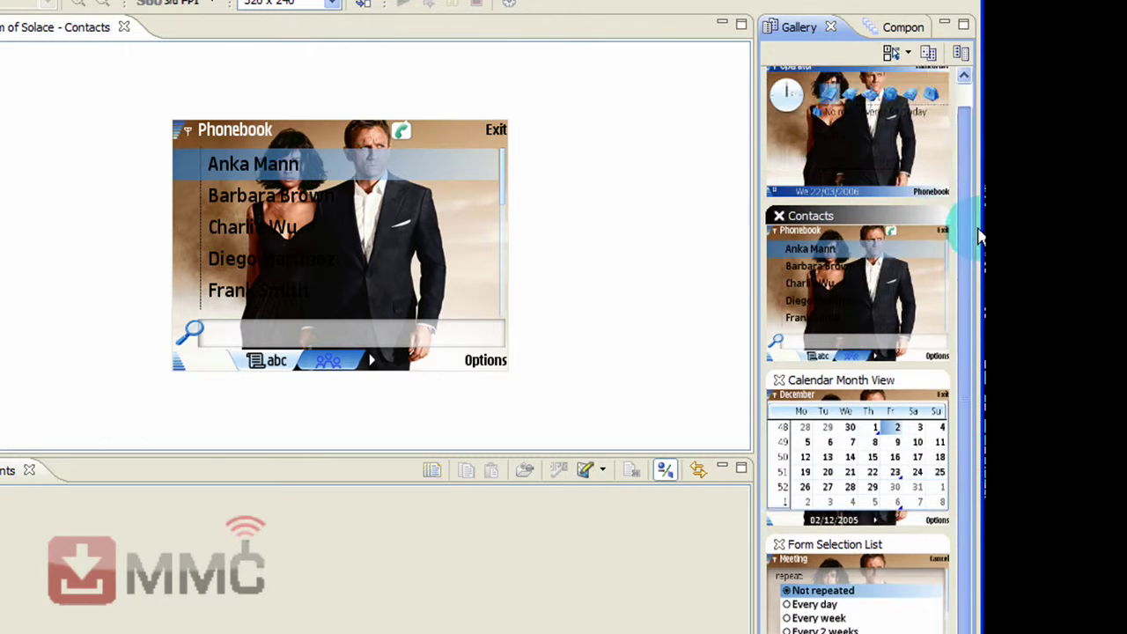
pyautogui.click(929, 52)
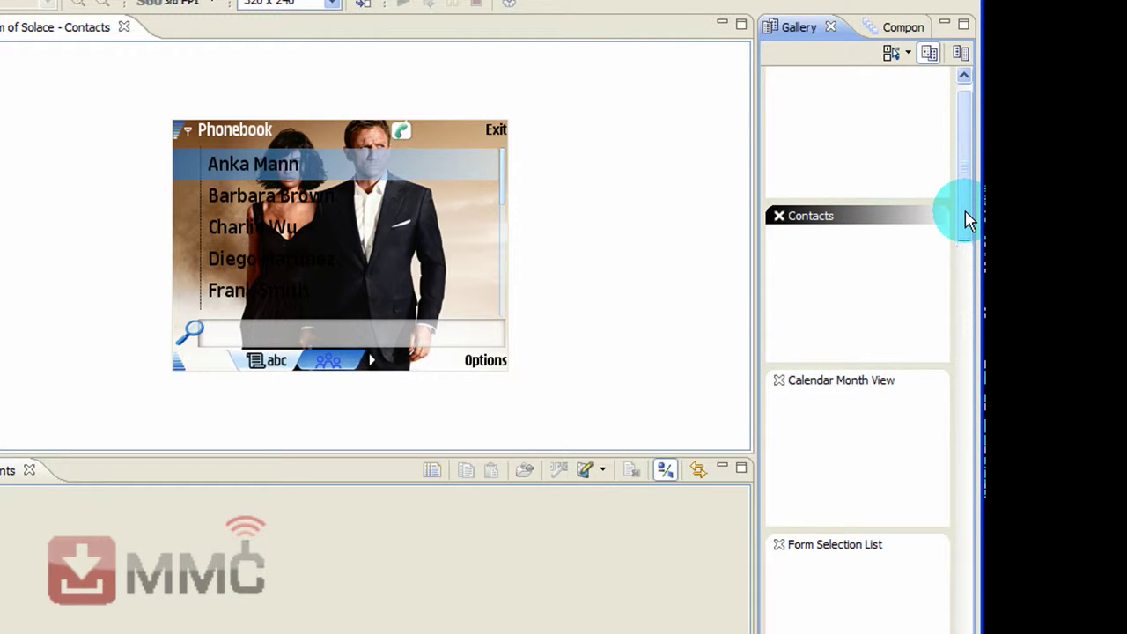
pyautogui.moveTo(968, 220); pyautogui.dragTo(977, 113)
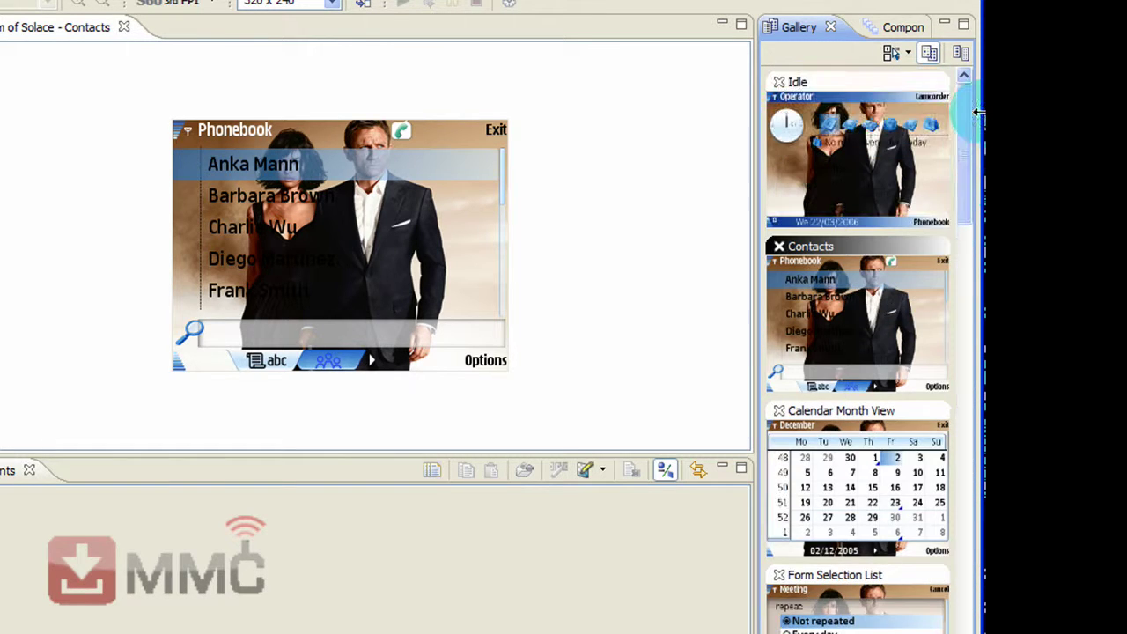
pyautogui.click(889, 162)
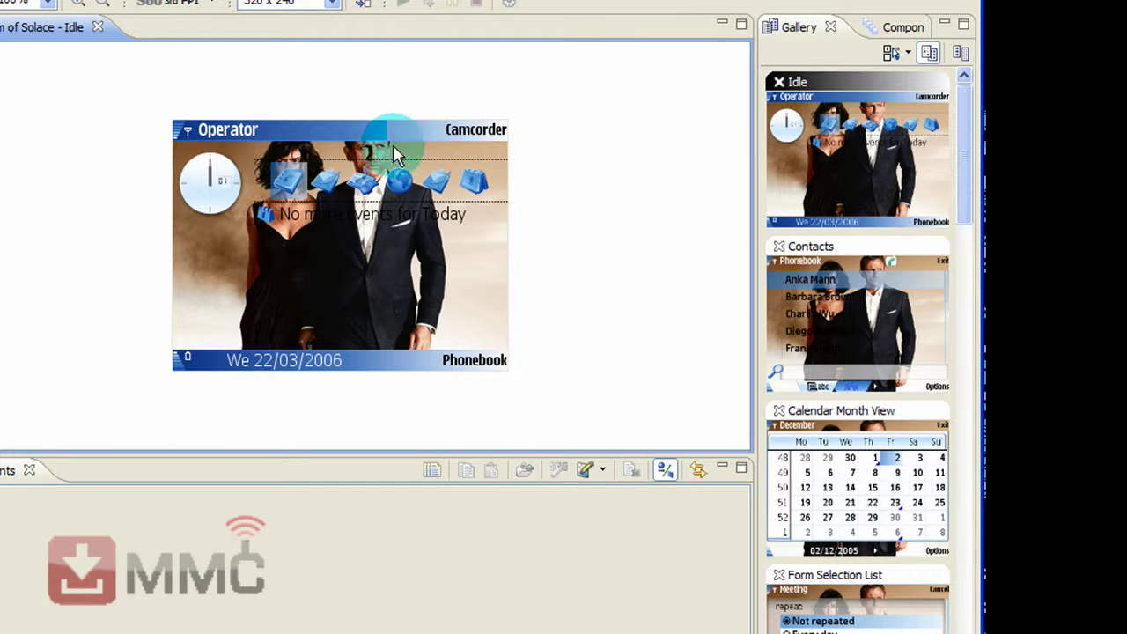
# Apply the white-grey gradient to the Idle screen's bottom Phonebook bar.
pyautogui.click(398, 360)
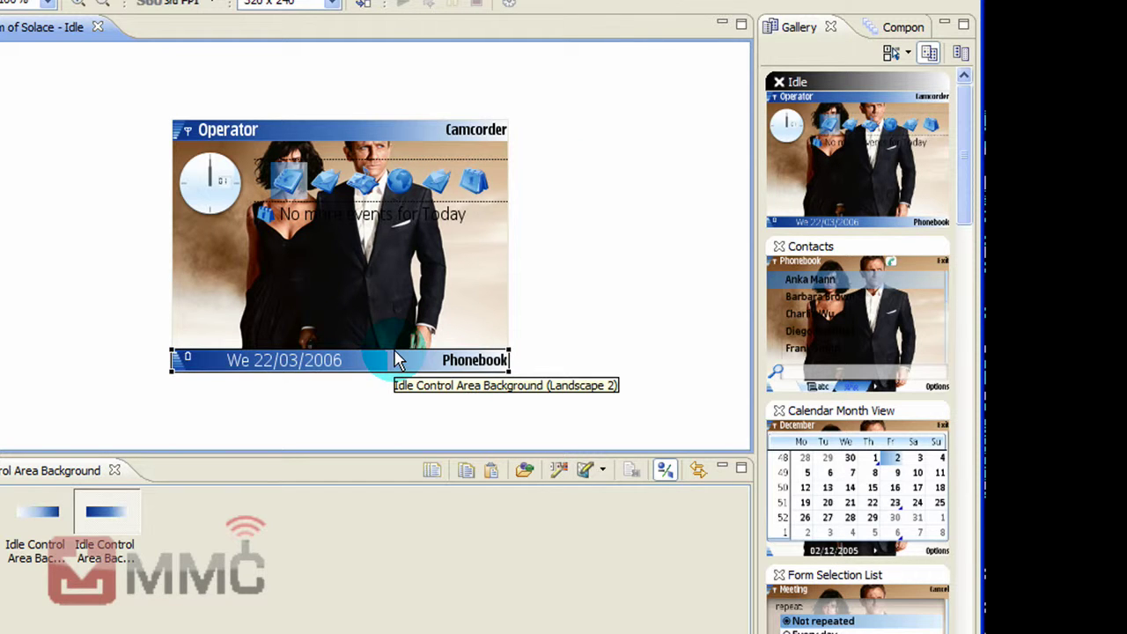
pyautogui.click(898, 29)
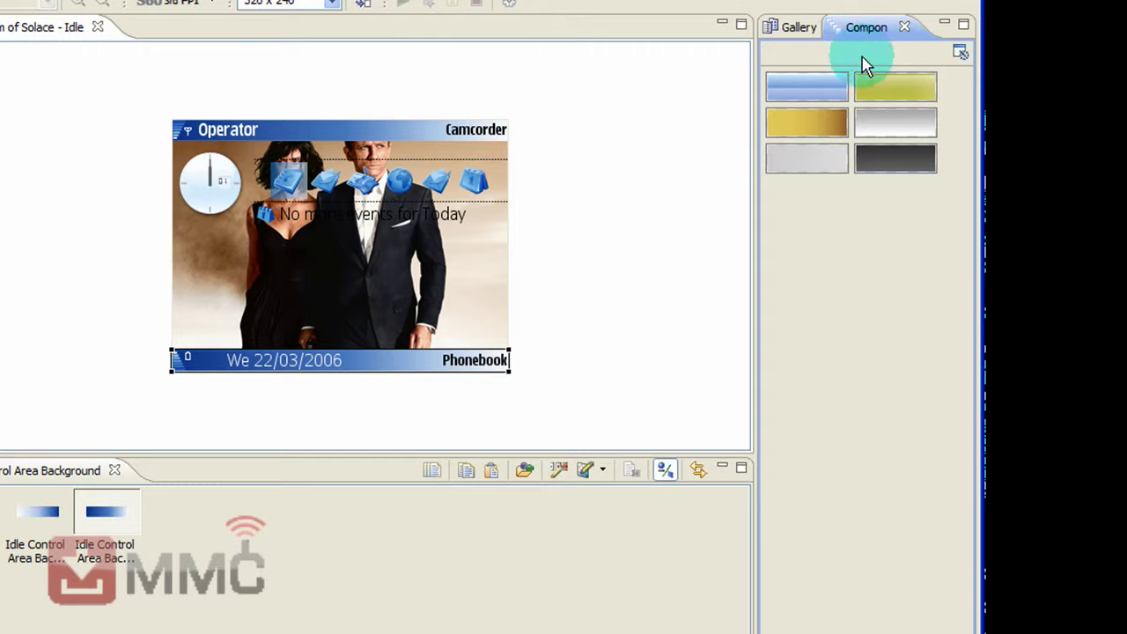
pyautogui.click(887, 130)
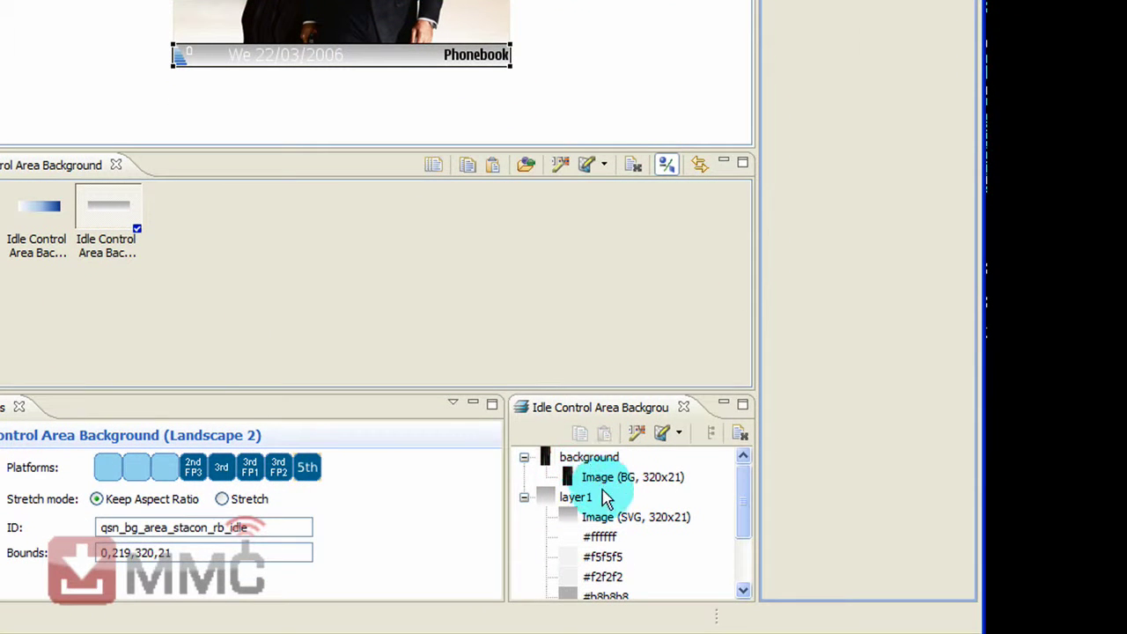
# Delete layer1 from the Idle control area background, save it, and select the Operator bar.
pyautogui.click(636, 433)
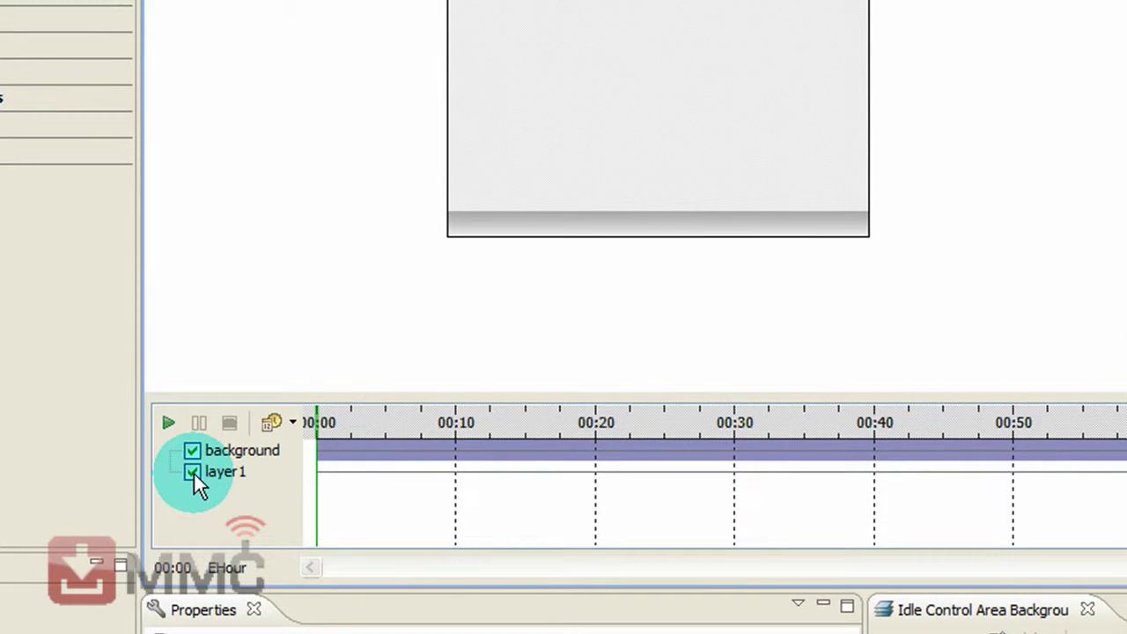
pyautogui.click(194, 472)
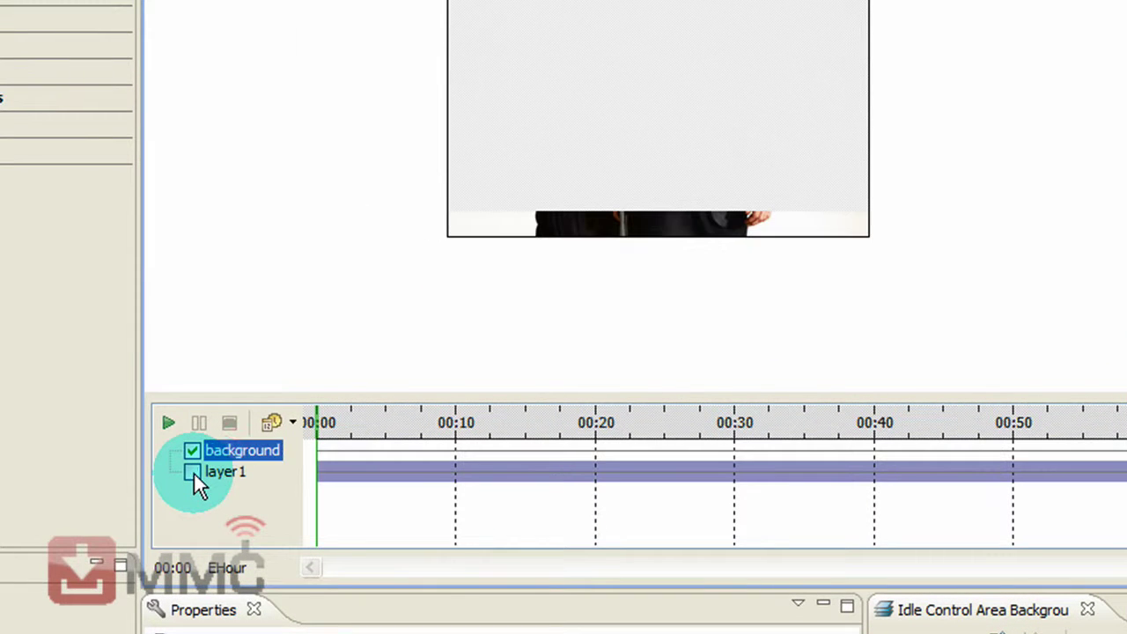
pyautogui.rightClick(221, 470)
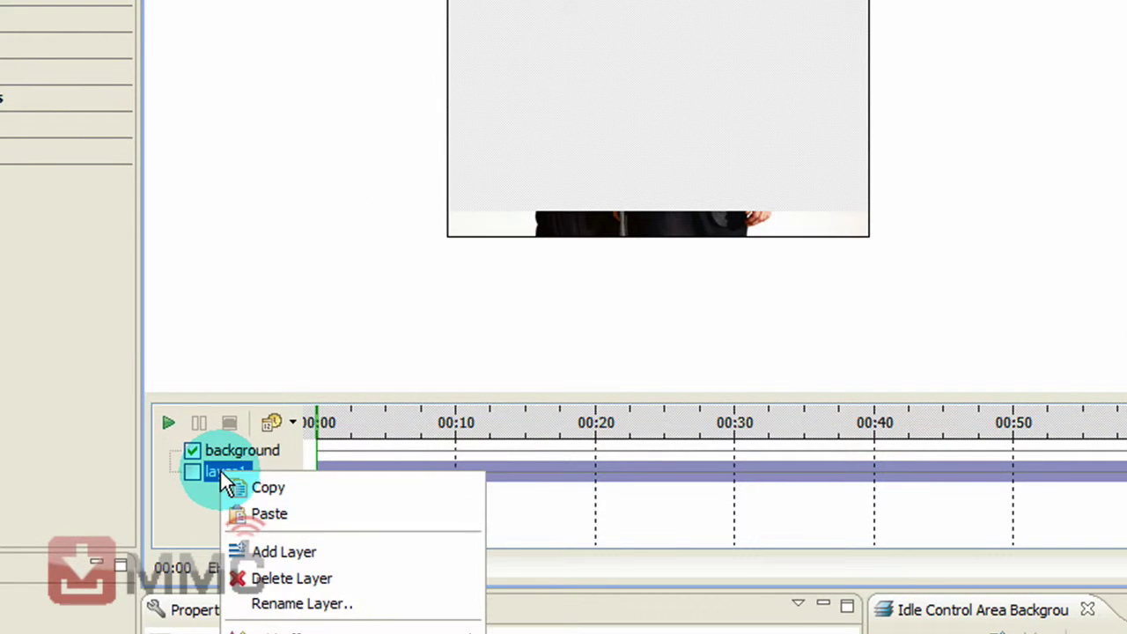
pyautogui.click(282, 579)
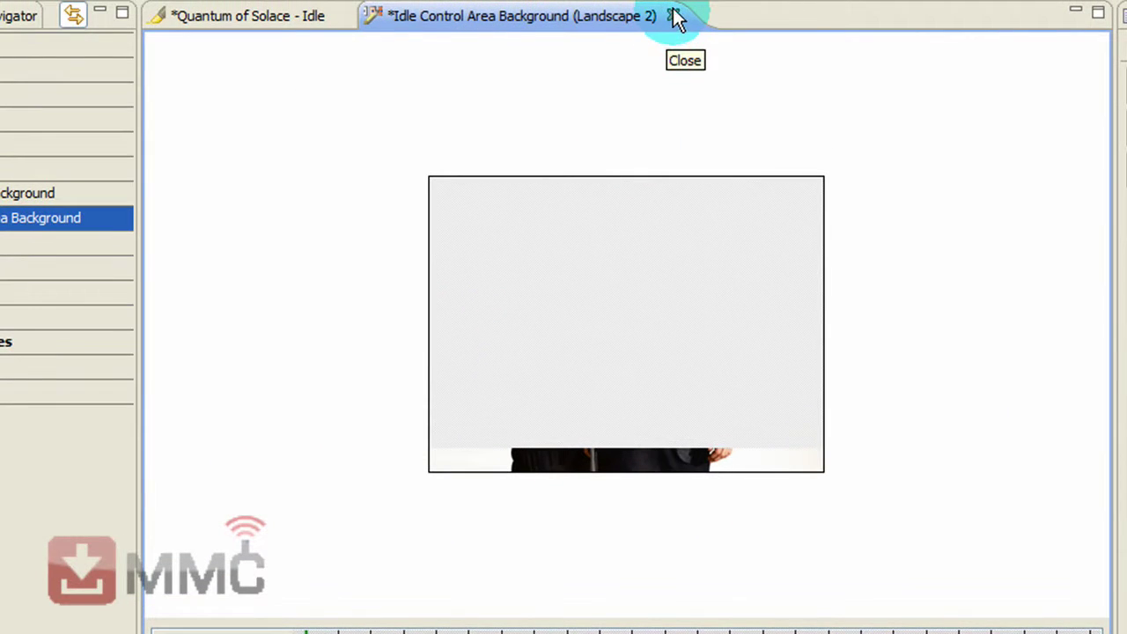
pyautogui.click(673, 16)
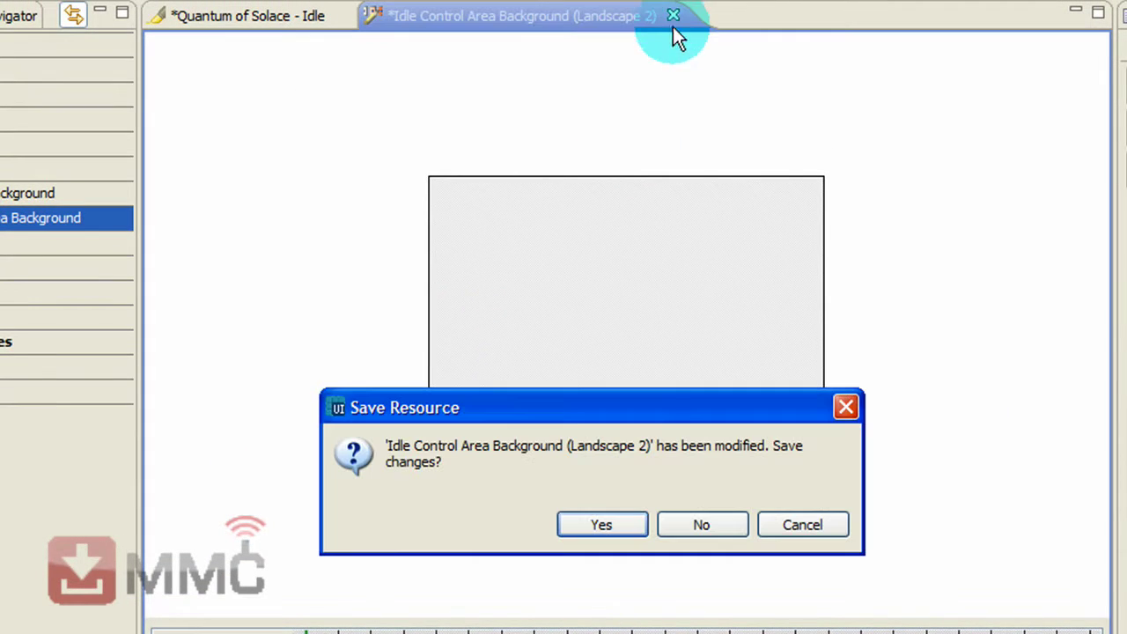
pyautogui.click(601, 525)
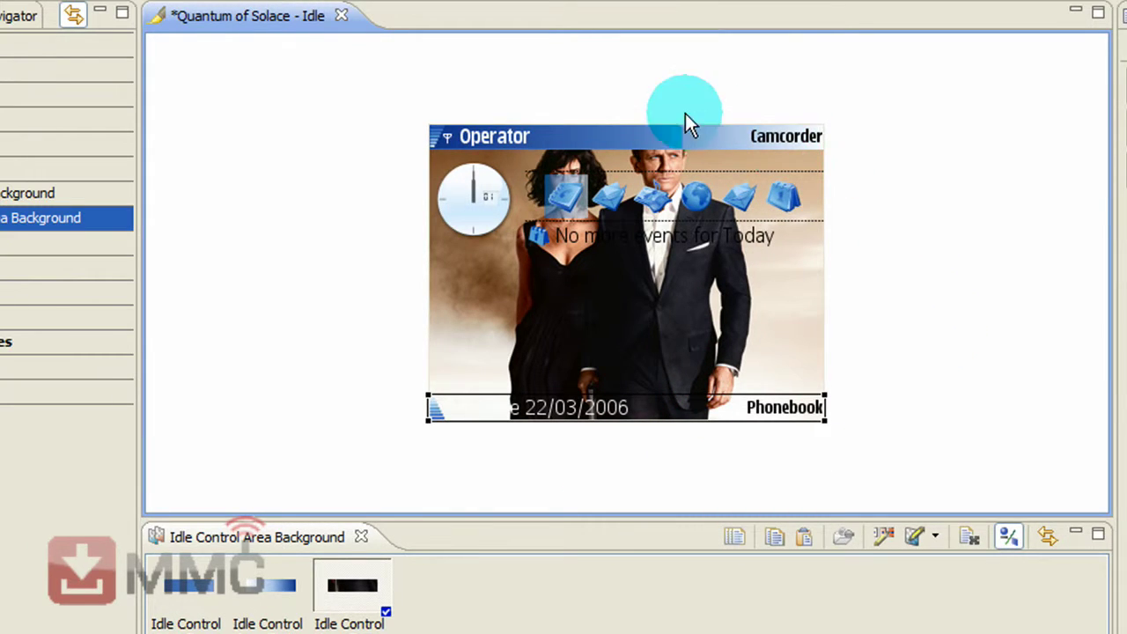
pyautogui.click(661, 127)
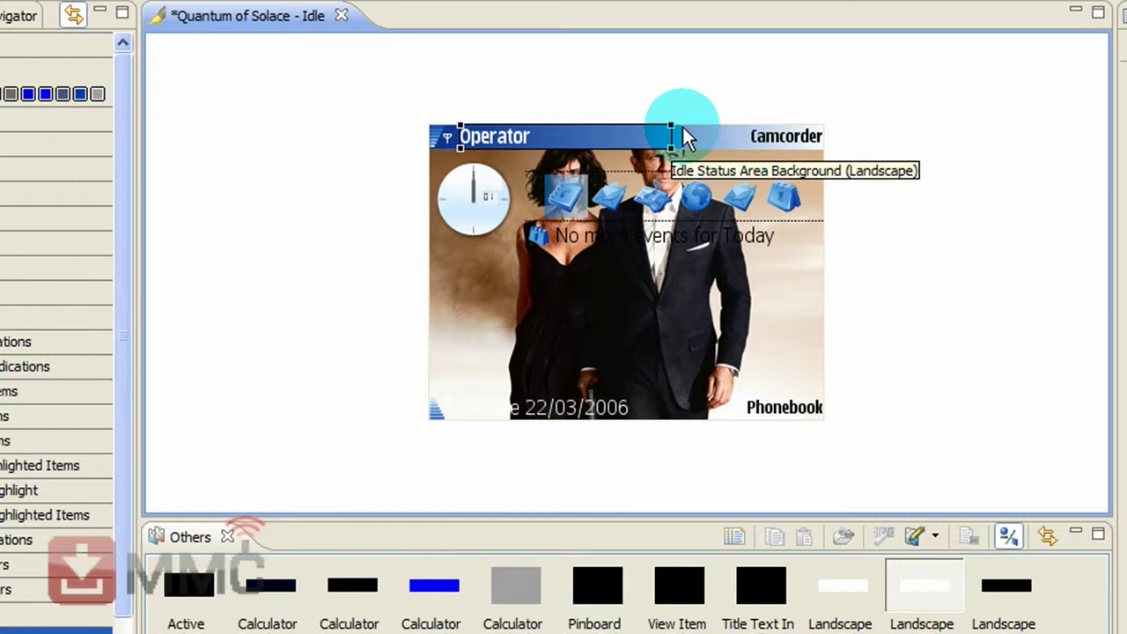
pyautogui.click(682, 127)
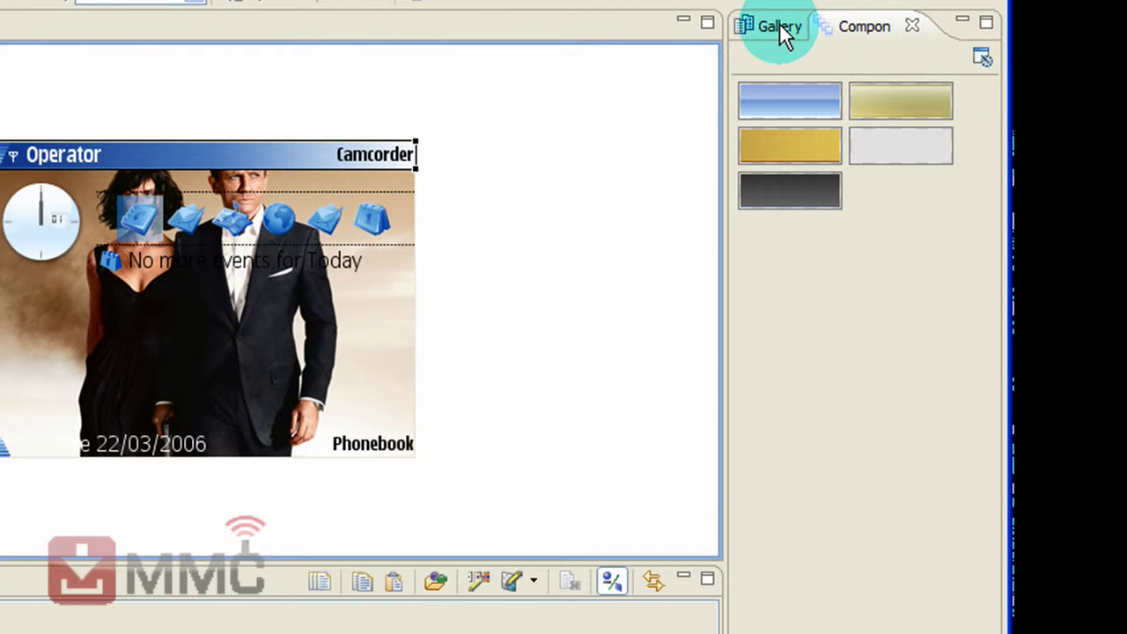
# Copy the status area background graphic from the Contacts screen.
pyautogui.click(782, 28)
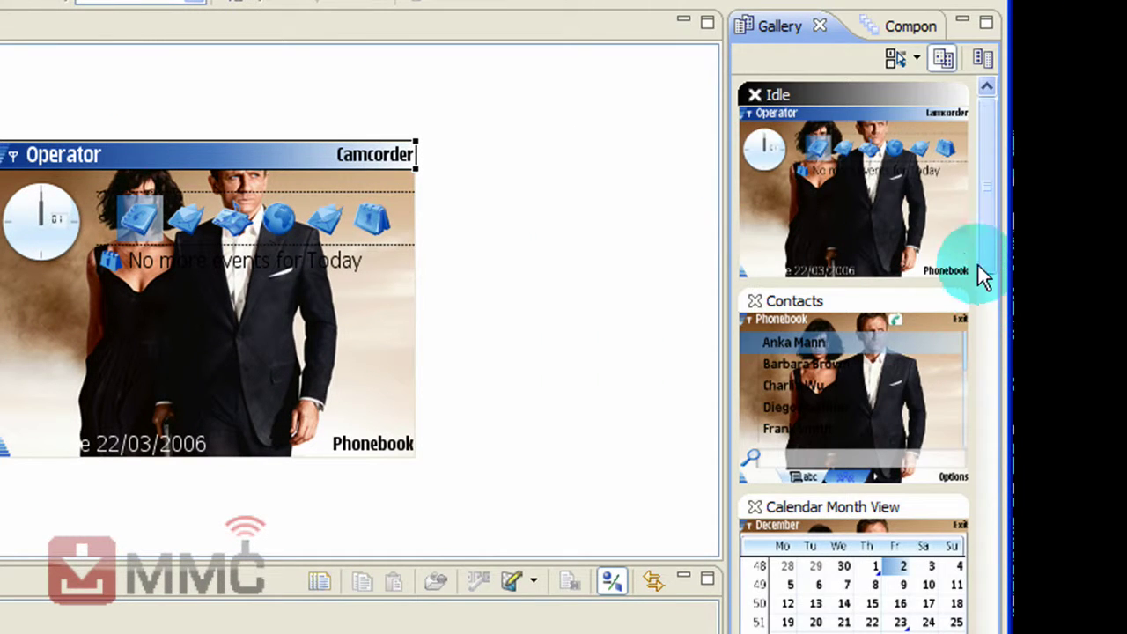
pyautogui.scroll(-3, 991, 234)
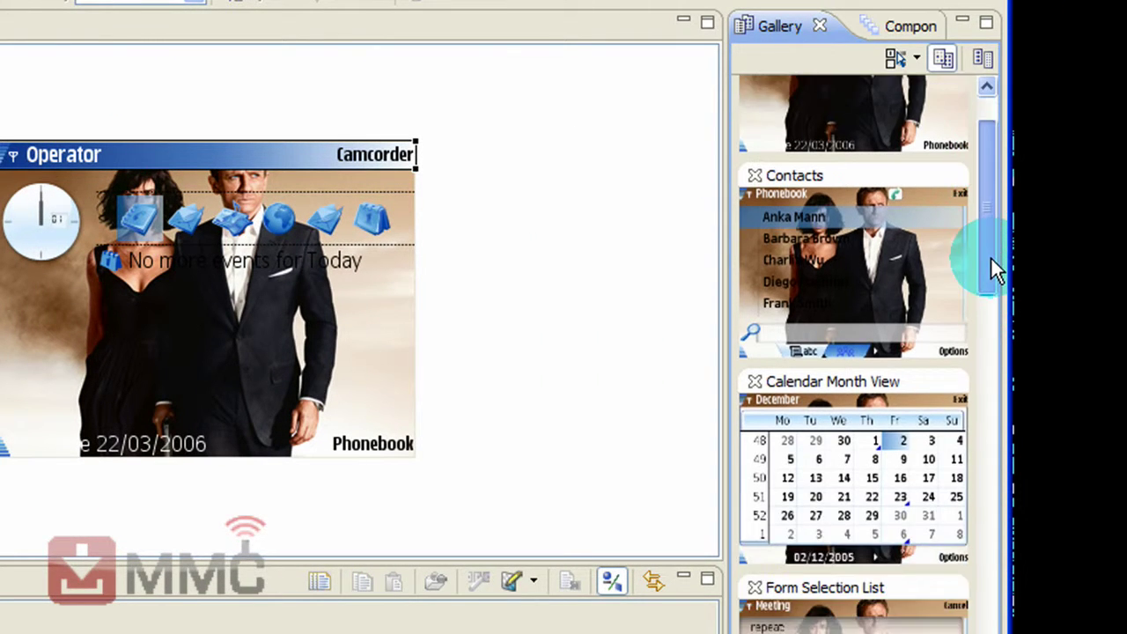
pyautogui.doubleClick(878, 276)
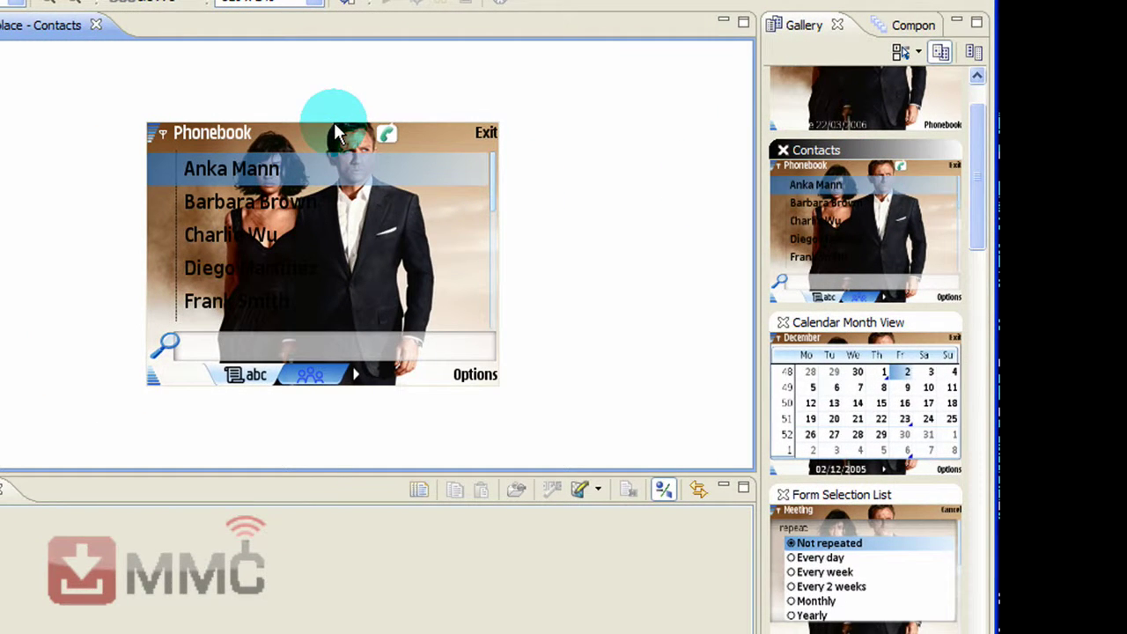
pyautogui.click(336, 131)
pyautogui.click(369, 124)
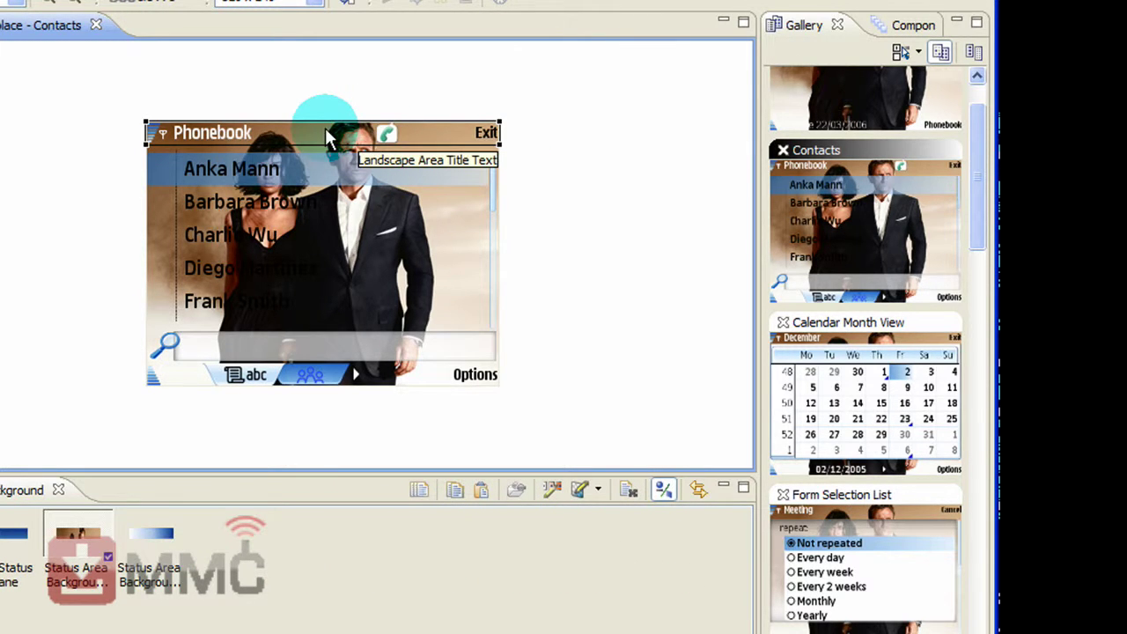
pyautogui.rightClick(330, 123)
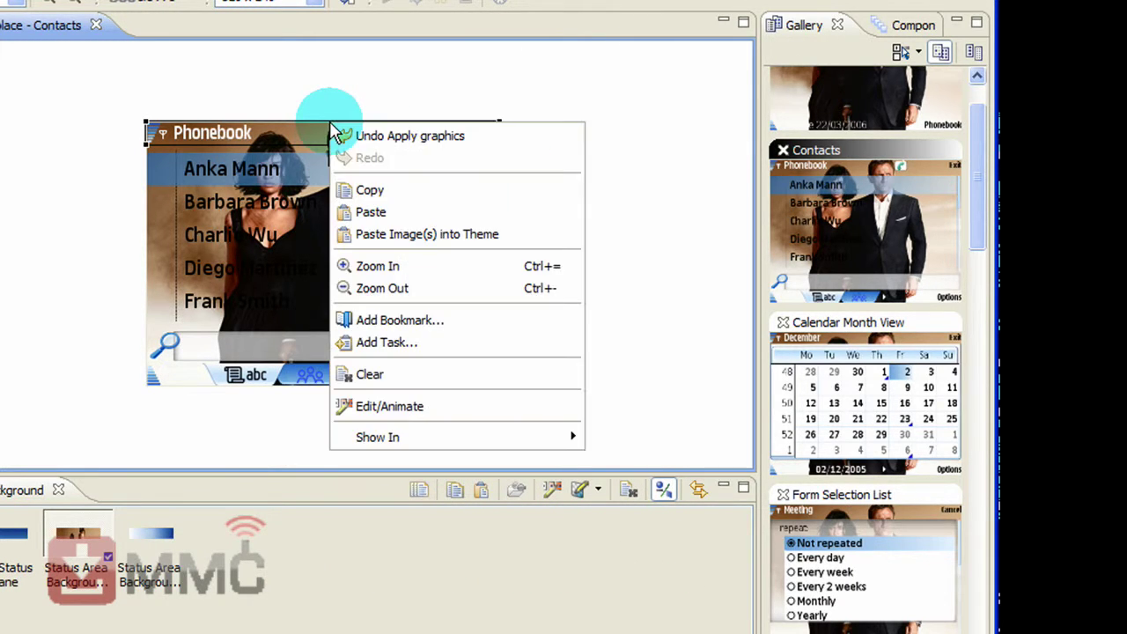
pyautogui.click(370, 189)
# Paste the copied background onto the Idle screen's Operator status bar.
pyautogui.scroll(3, 971, 184)
pyautogui.click(959, 131)
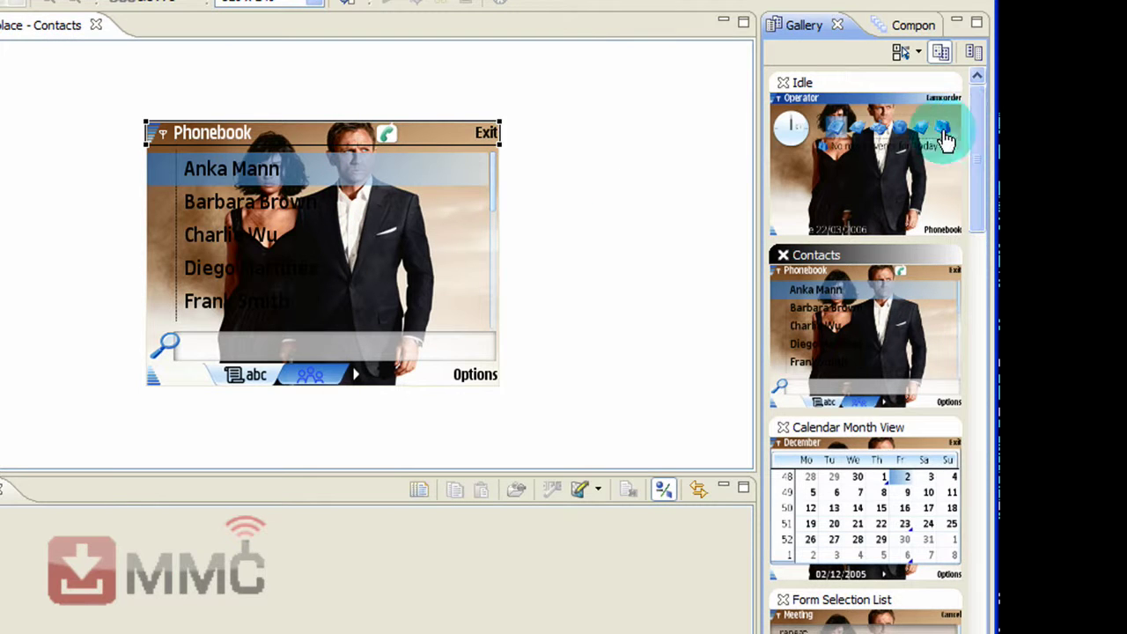
pyautogui.click(418, 173)
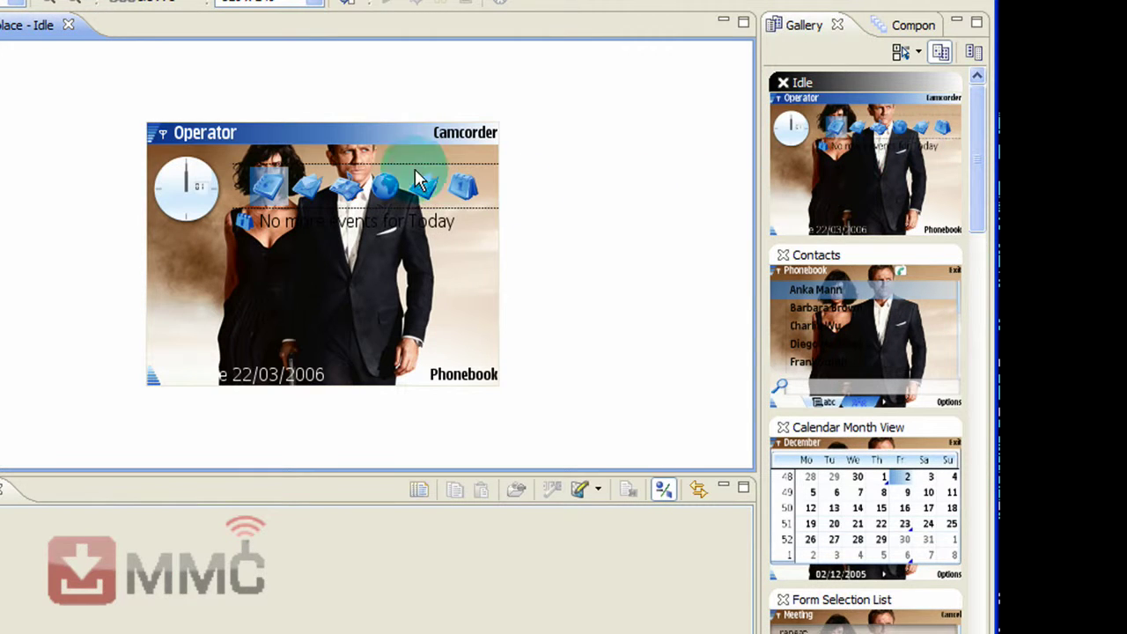
pyautogui.click(343, 131)
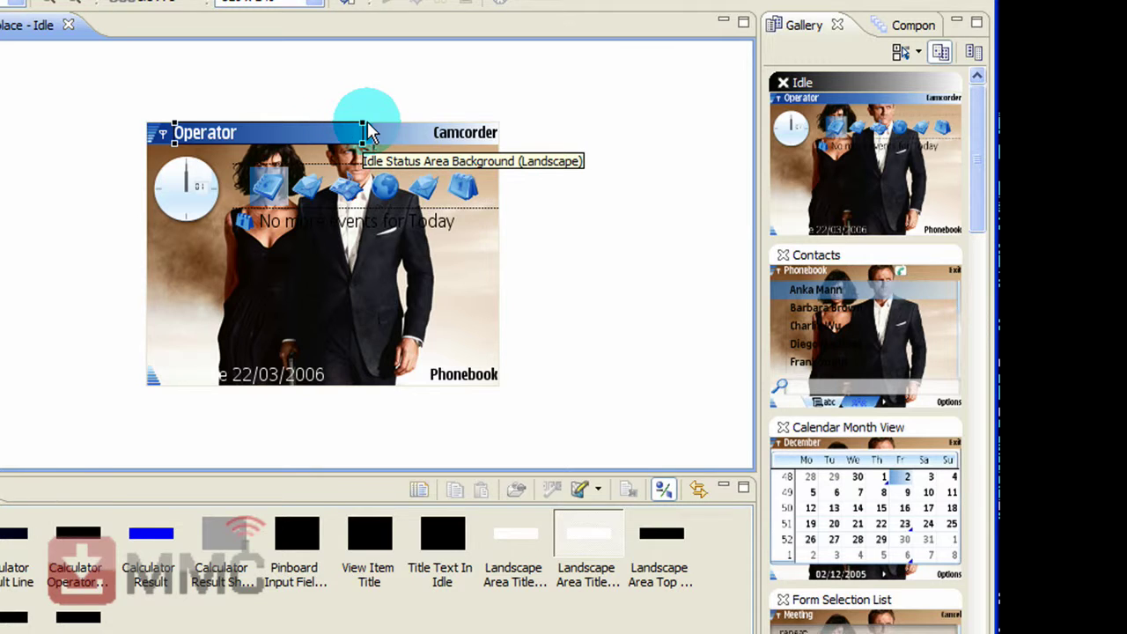
pyautogui.rightClick(370, 131)
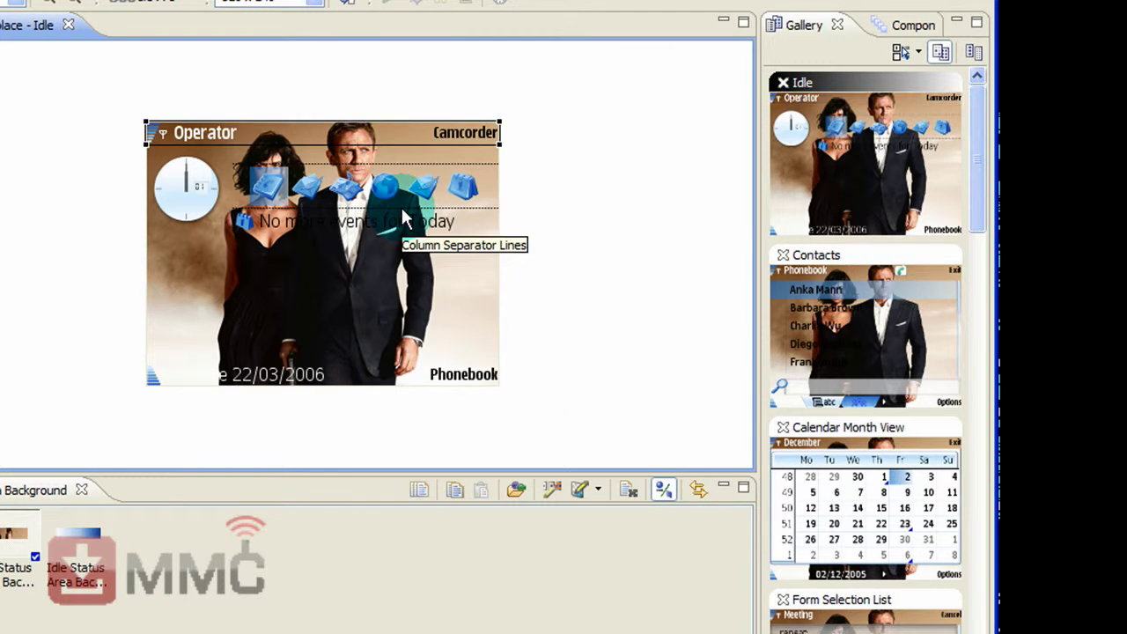
pyautogui.click(568, 148)
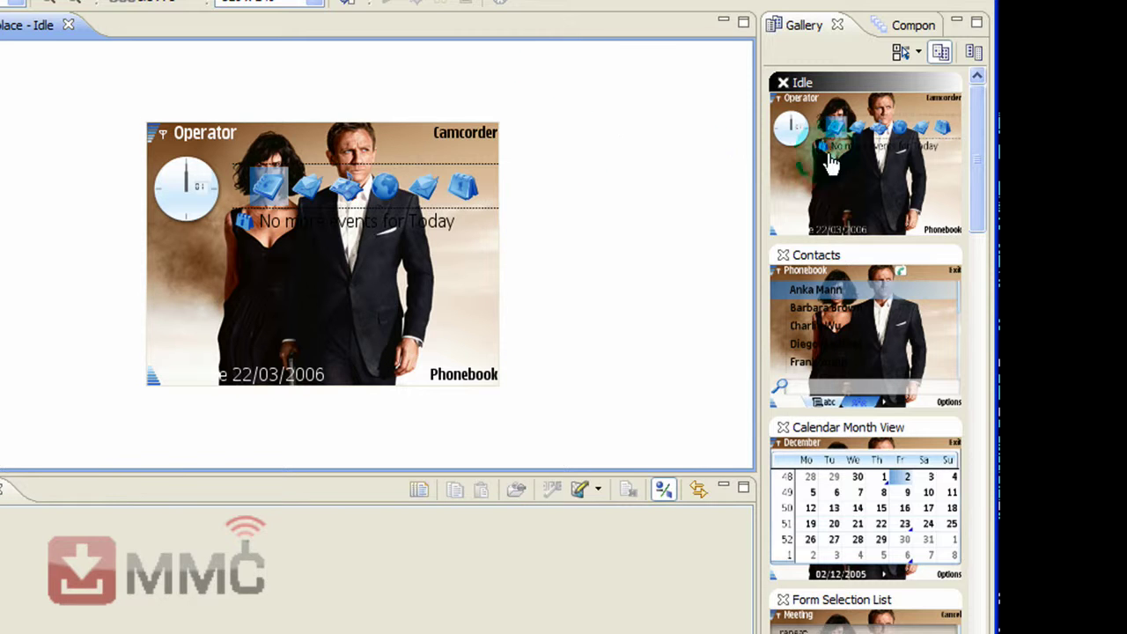
# Switch the theme preview to portrait and open the Idle screen from the Gallery.
pyautogui.moveTo(985, 154); pyautogui.dragTo(985, 407)
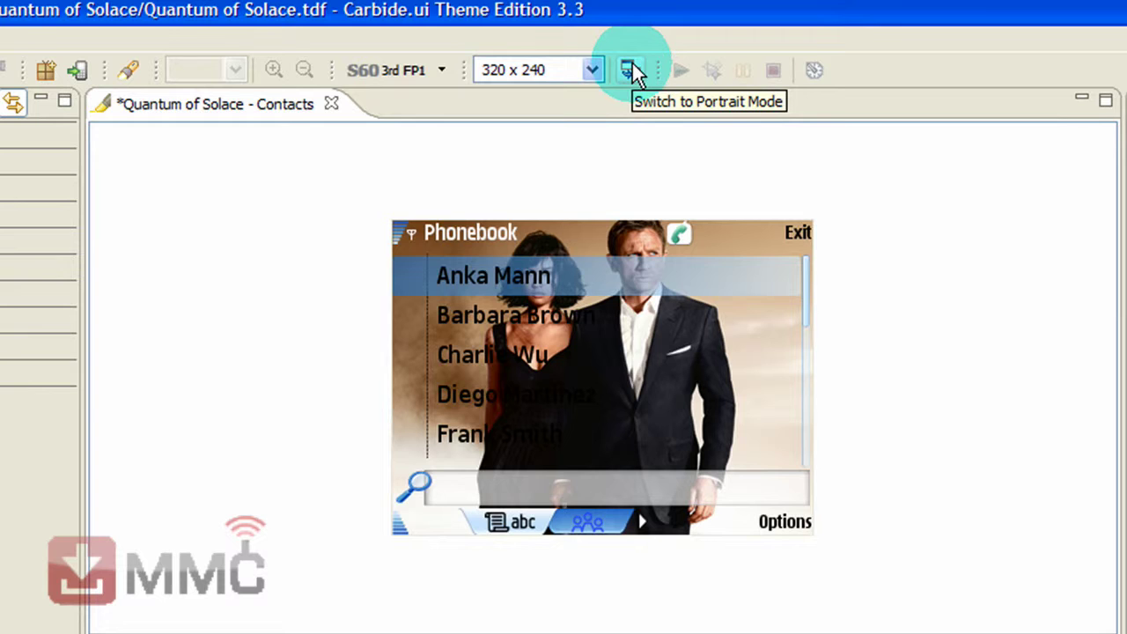
pyautogui.click(631, 67)
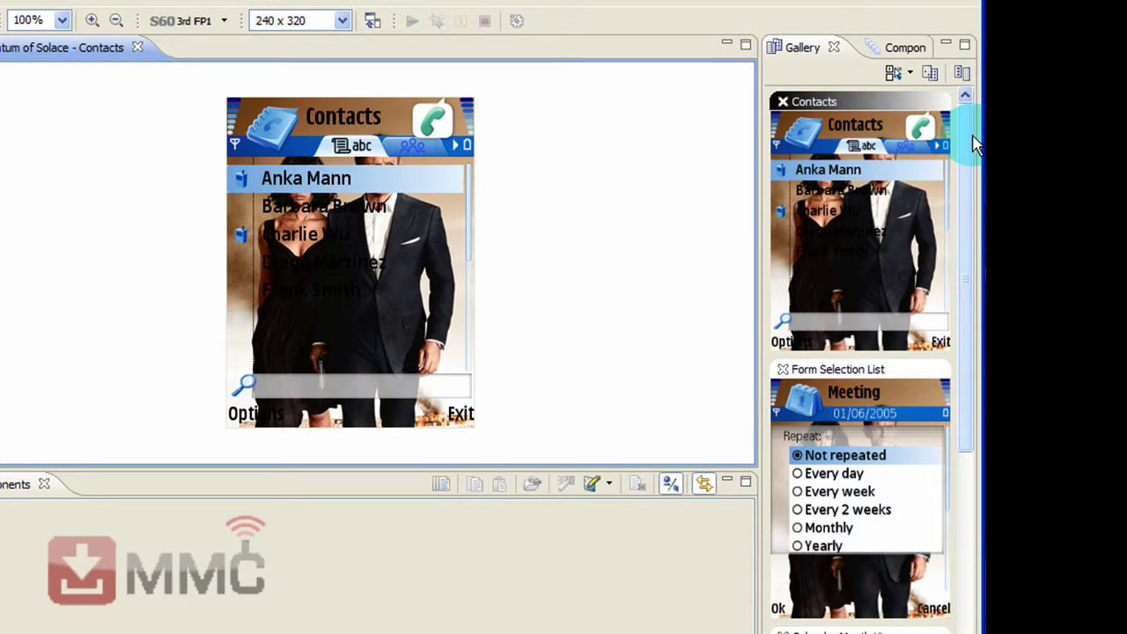
pyautogui.moveTo(975, 144); pyautogui.dragTo(974, 381)
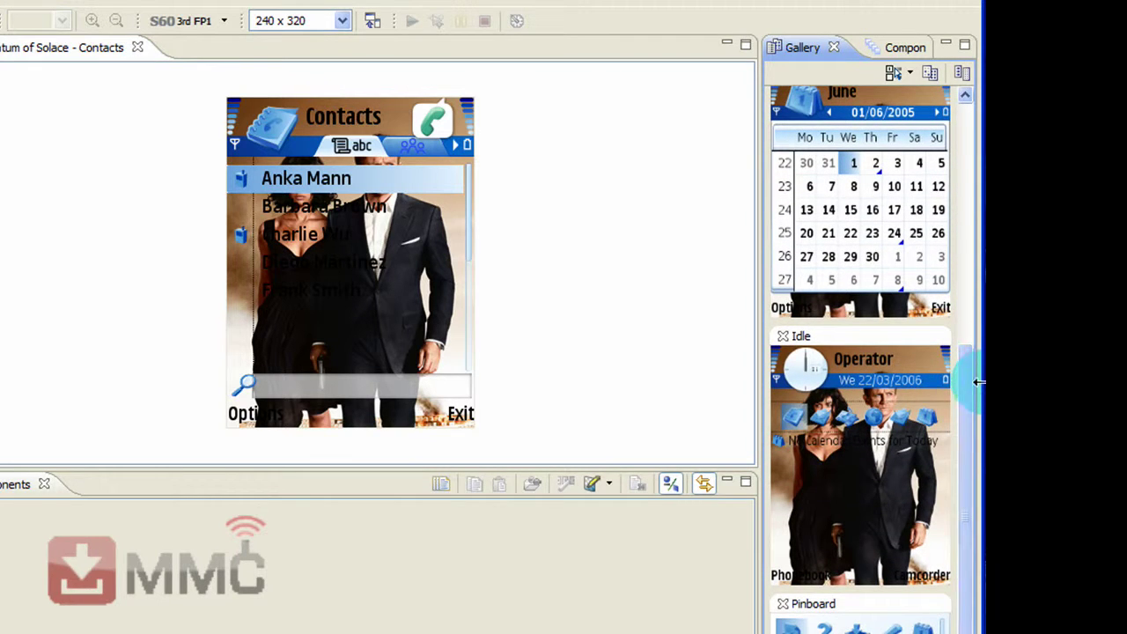
pyautogui.doubleClick(875, 467)
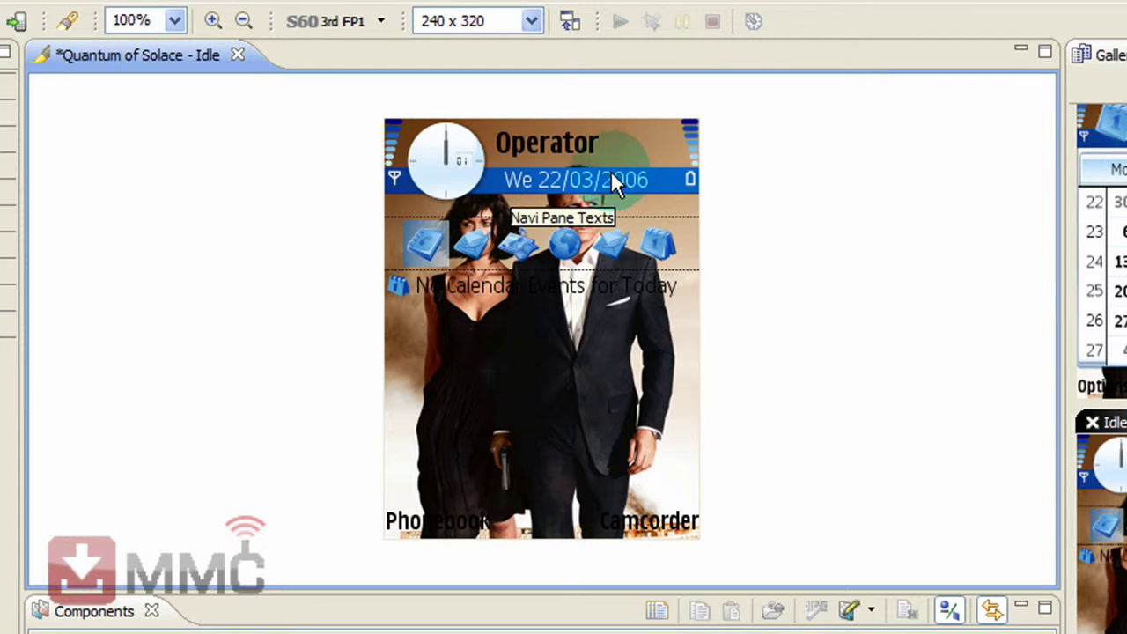
# Apply the Chameleon template to the Idle navi pane bar.
pyautogui.click(667, 178)
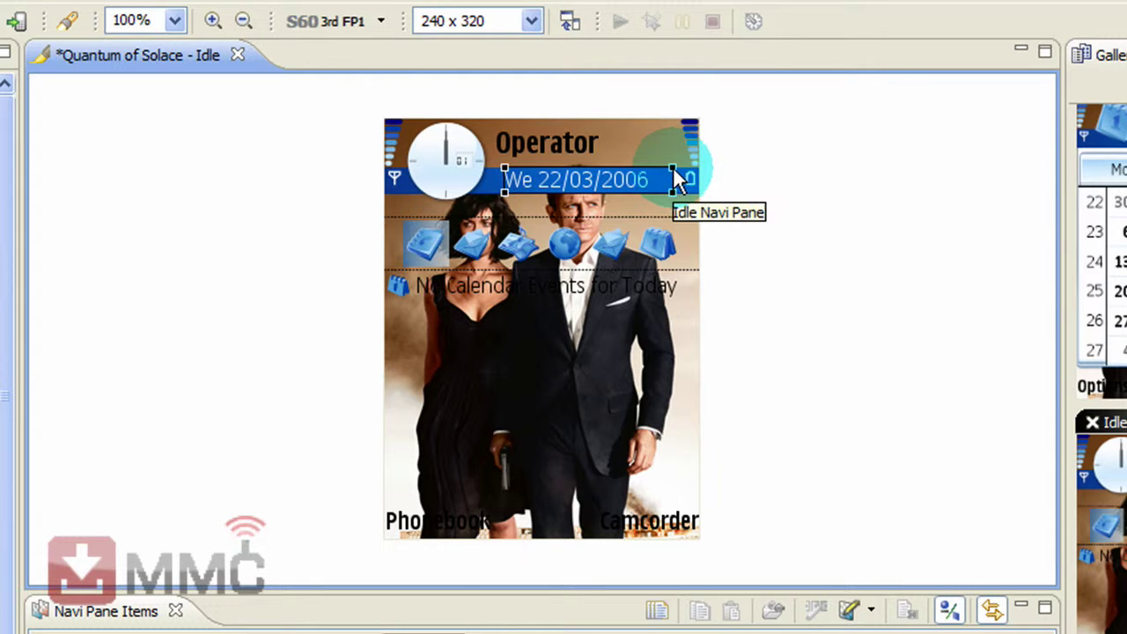
pyautogui.click(685, 181)
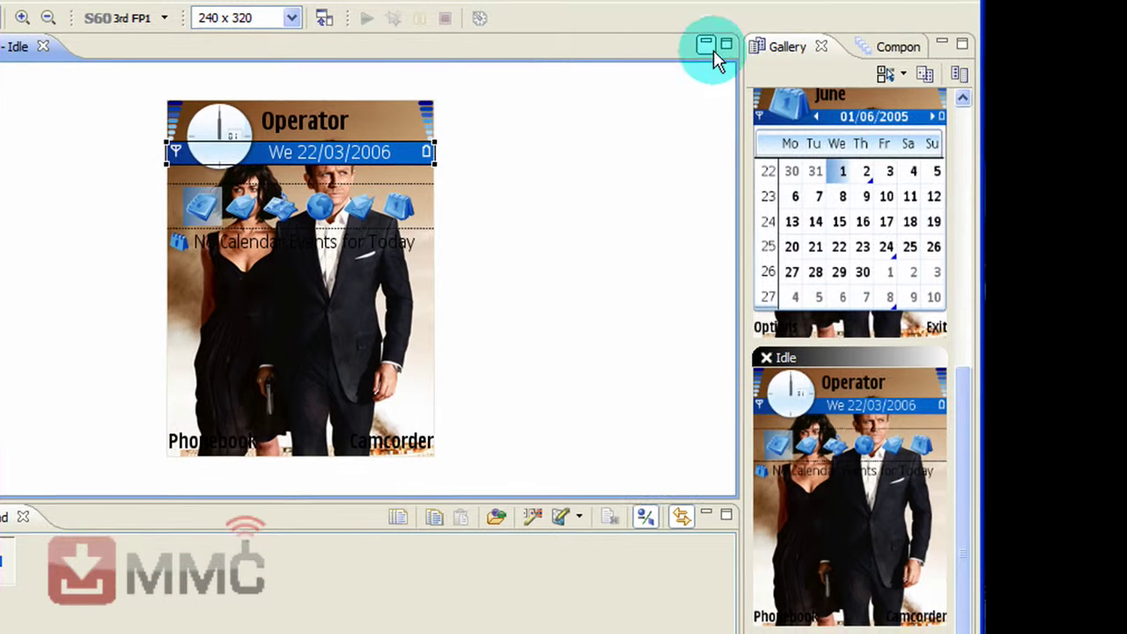
pyautogui.click(879, 46)
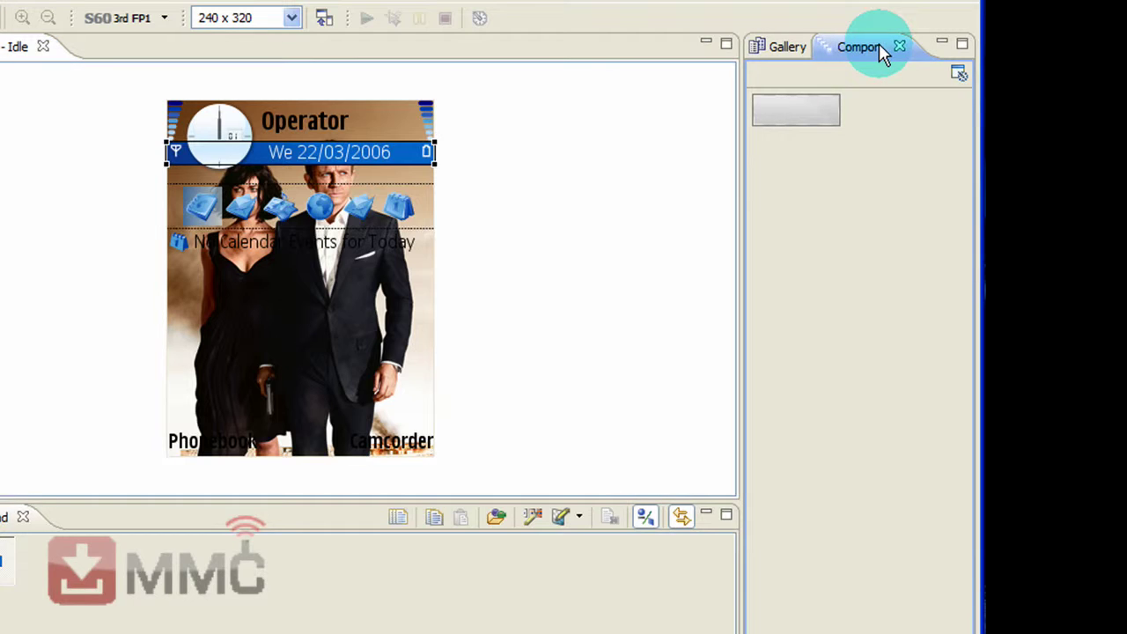
pyautogui.click(797, 114)
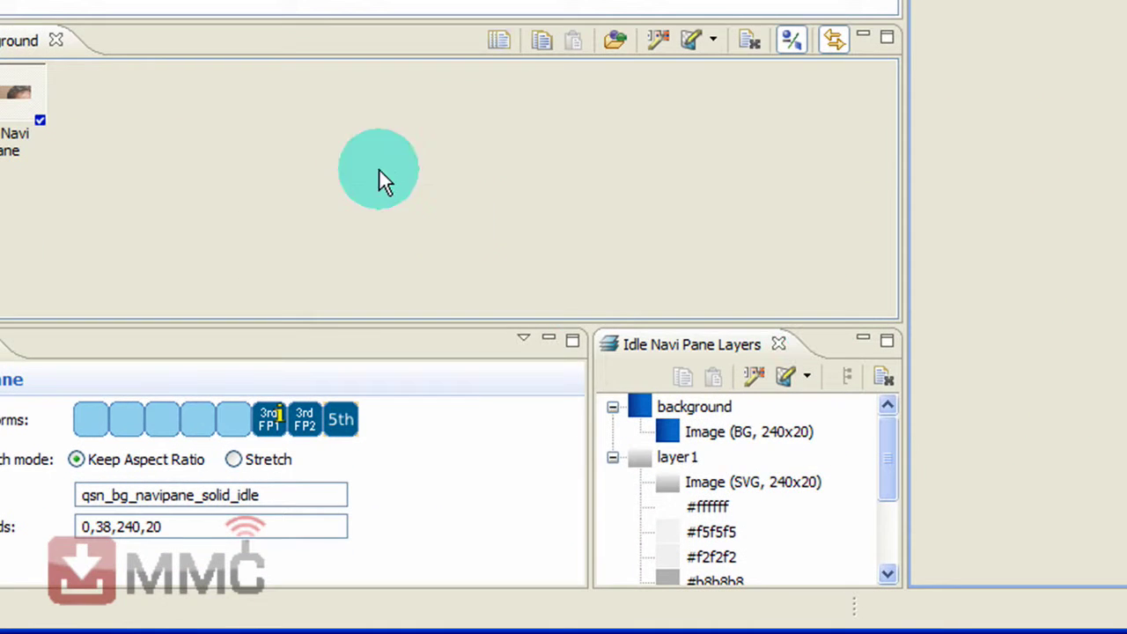
pyautogui.click(885, 444)
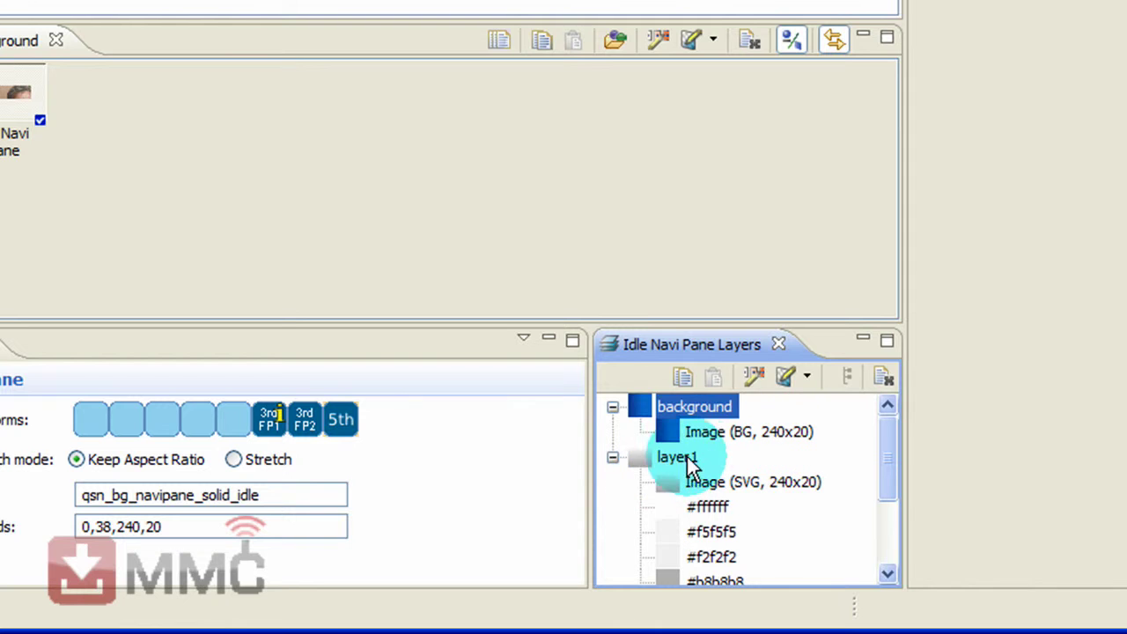
# Delete layer1 from the Idle Navi Pane graphic and save the changes.
pyautogui.click(756, 371)
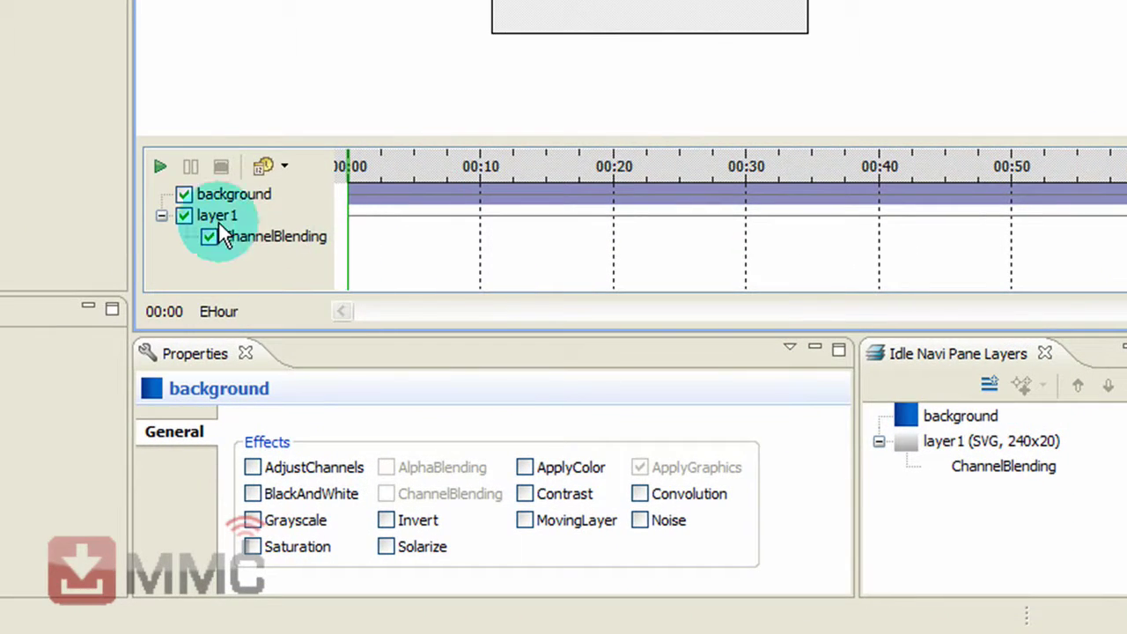
pyautogui.click(183, 215)
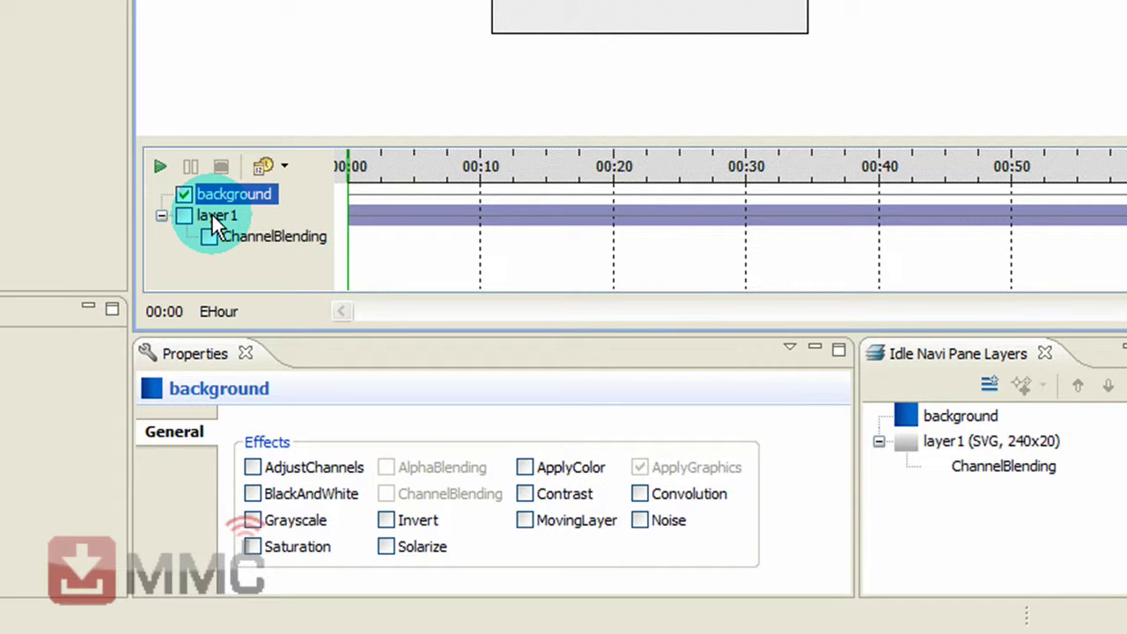
pyautogui.rightClick(211, 214)
pyautogui.click(303, 318)
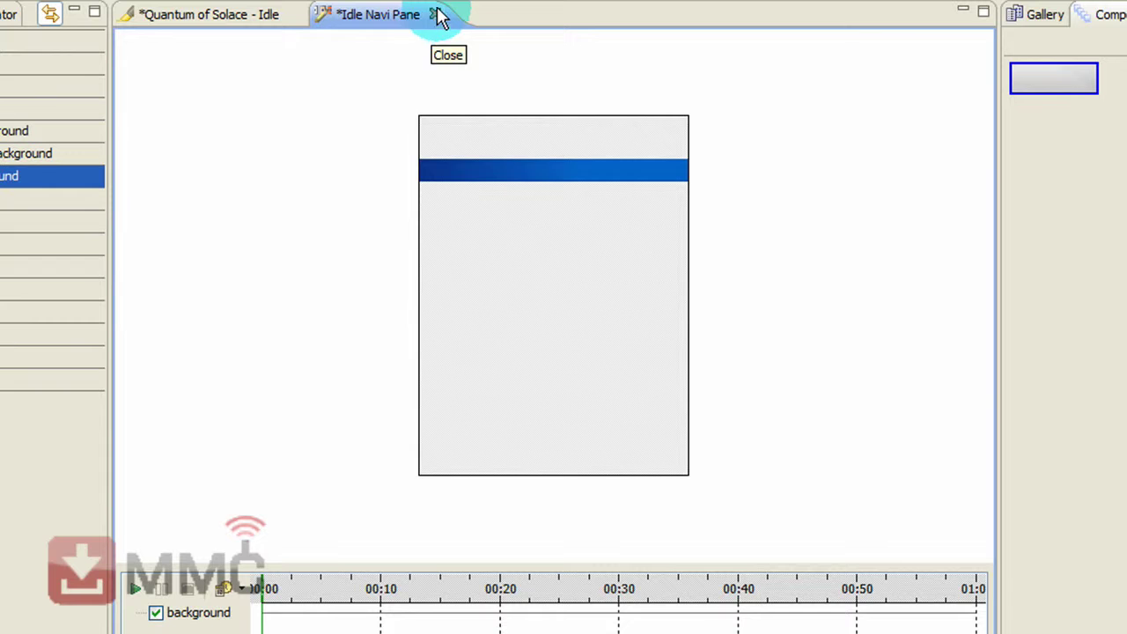
pyautogui.click(435, 15)
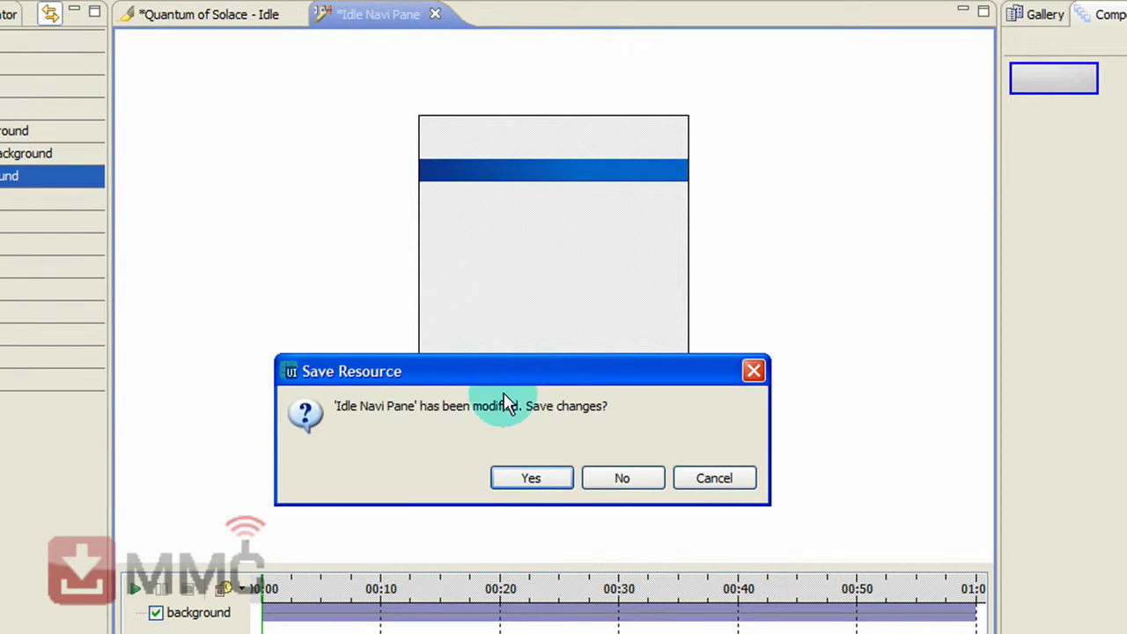
pyautogui.click(528, 478)
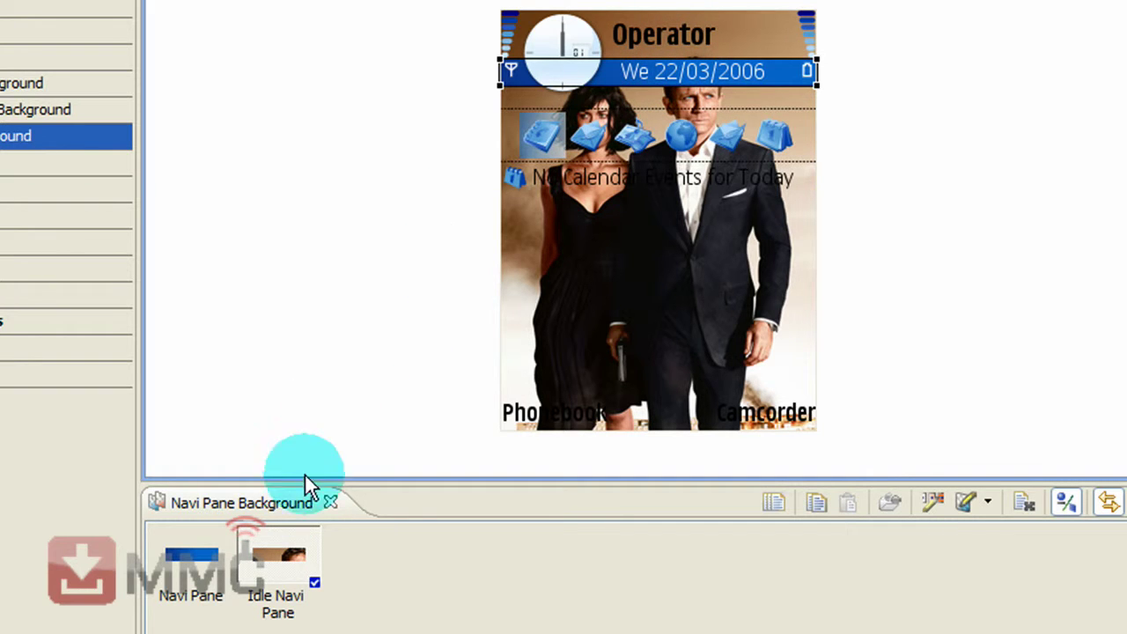
# Apply the Chameleon template to the Navi Pane background graphic.
pyautogui.click(201, 562)
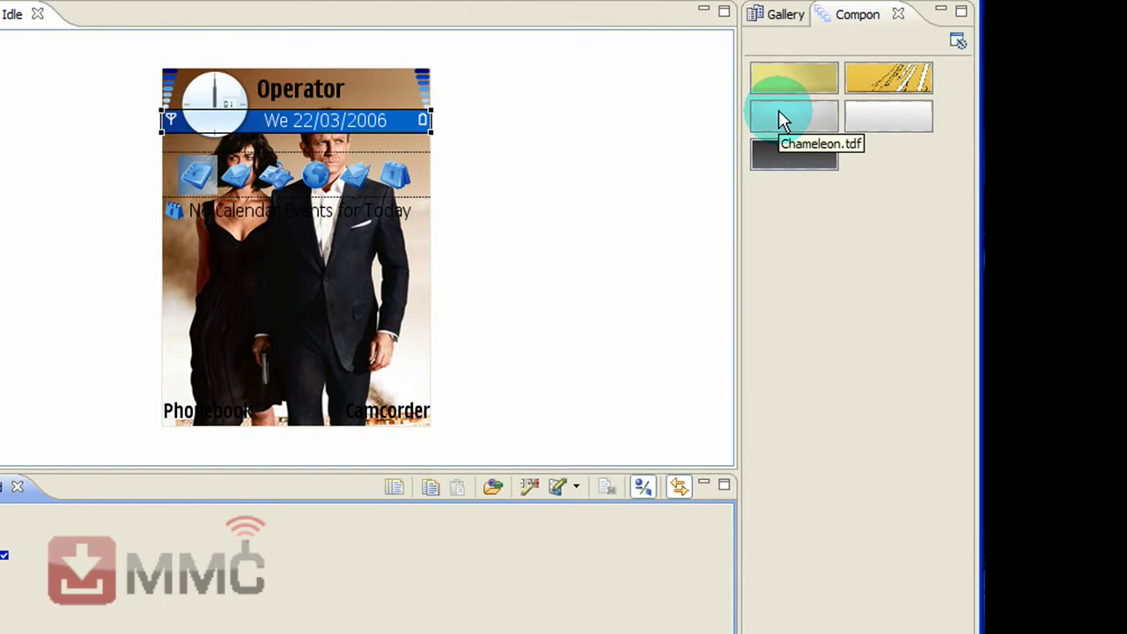
pyautogui.click(781, 112)
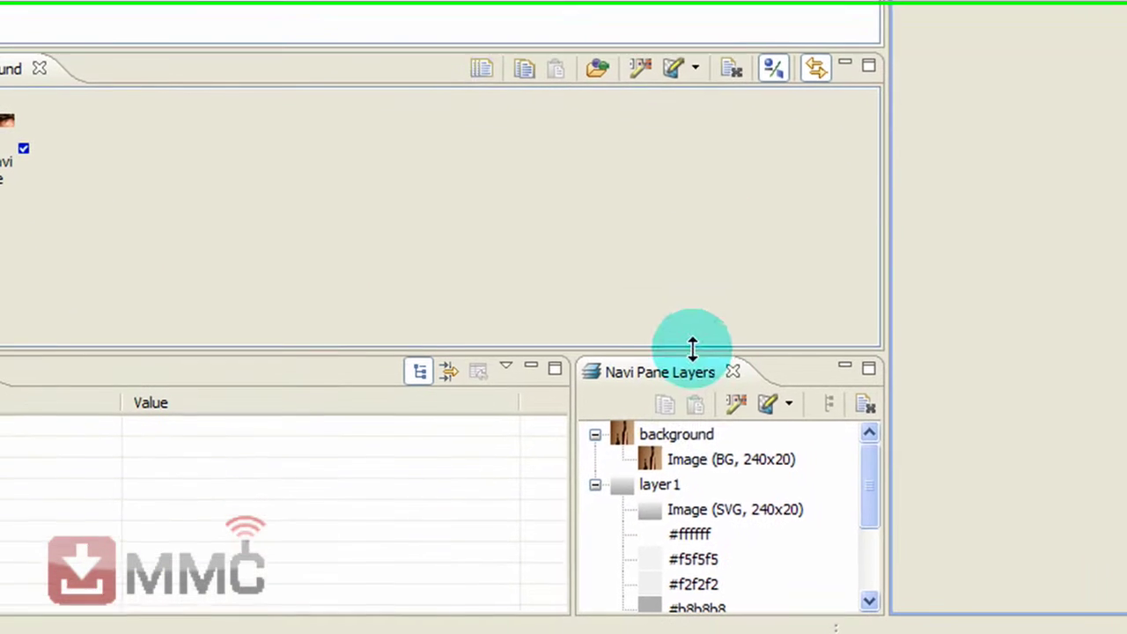
pyautogui.moveTo(868, 466)
pyautogui.mouseDown()
pyautogui.moveTo(875, 495)
pyautogui.moveTo(873, 453)
pyautogui.mouseUp()
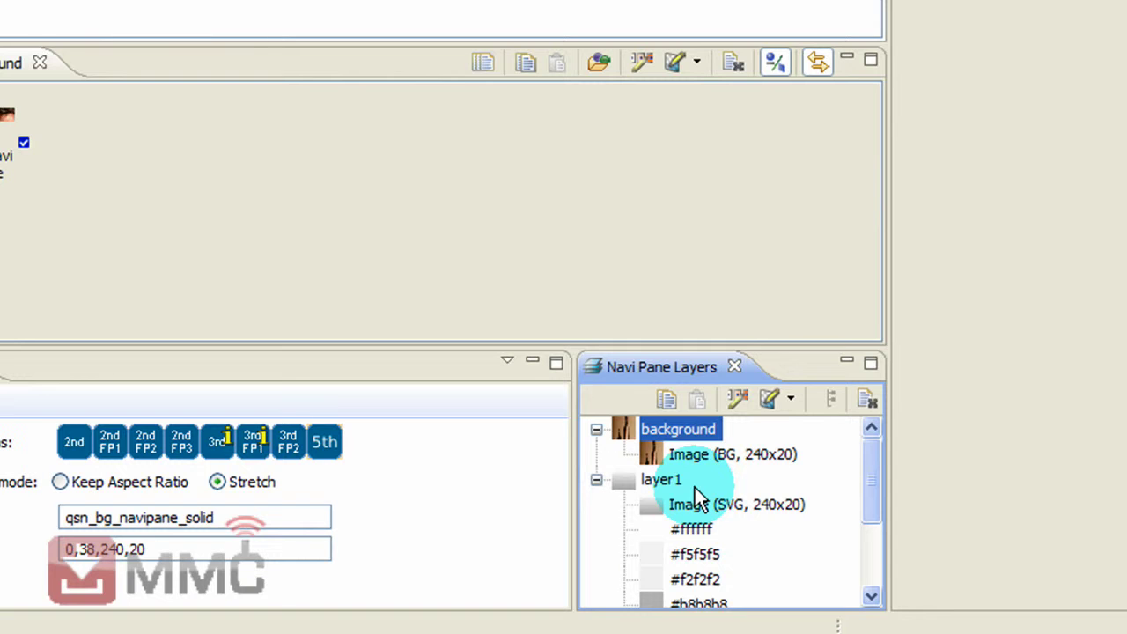
# Delete layer1 from the Navi Pane graphic and save the changes.
pyautogui.click(741, 397)
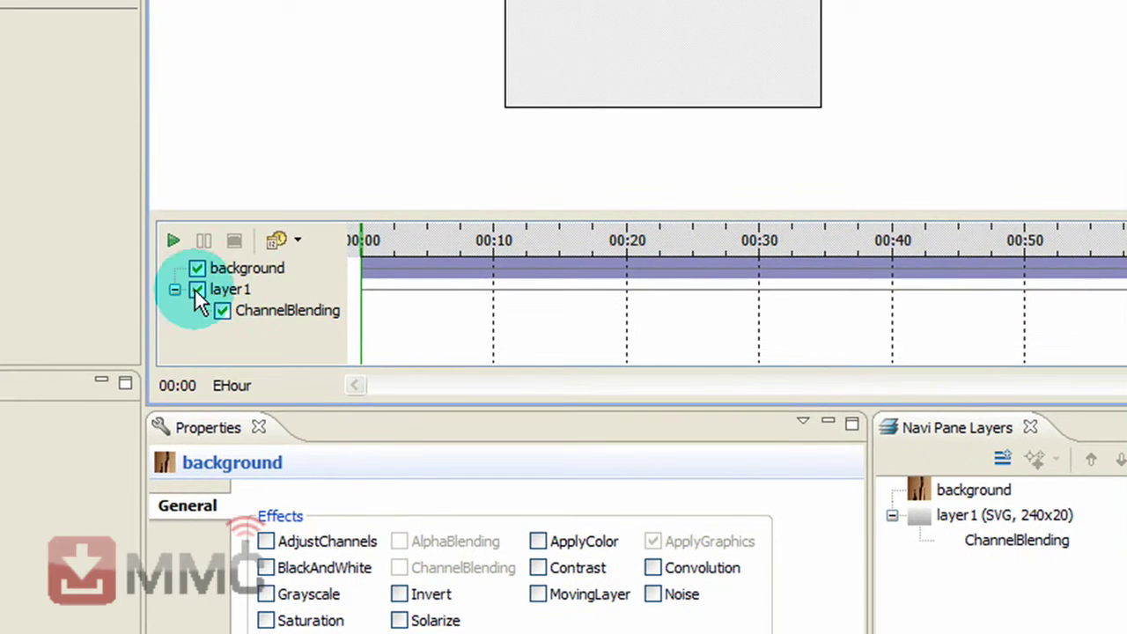
pyautogui.click(196, 290)
pyautogui.rightClick(225, 288)
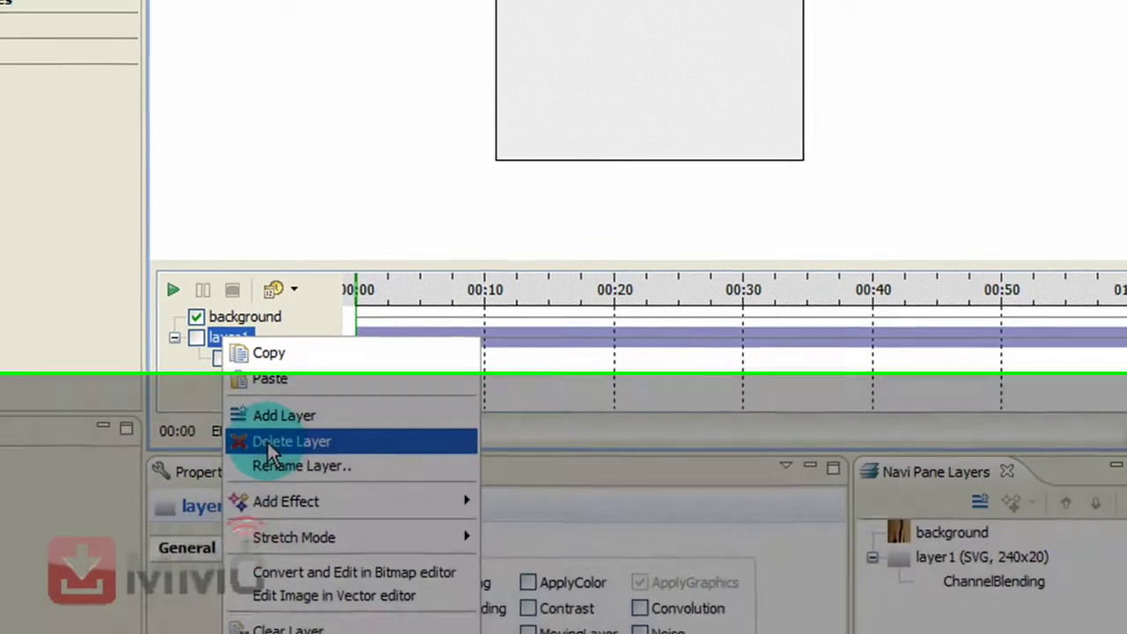
pyautogui.click(255, 396)
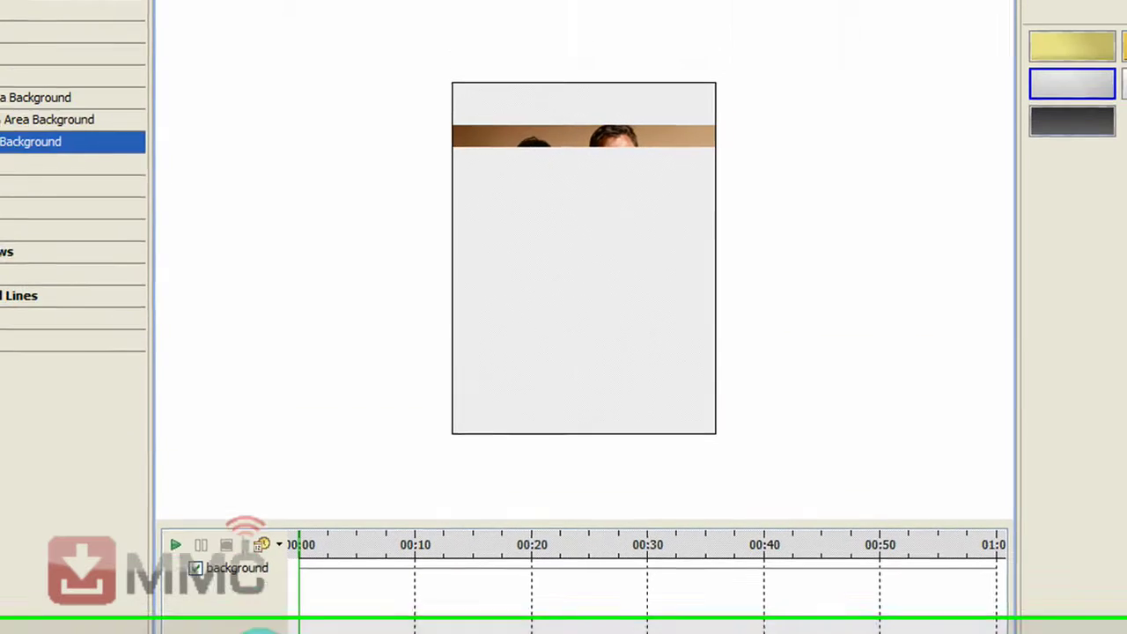
pyautogui.click(441, 15)
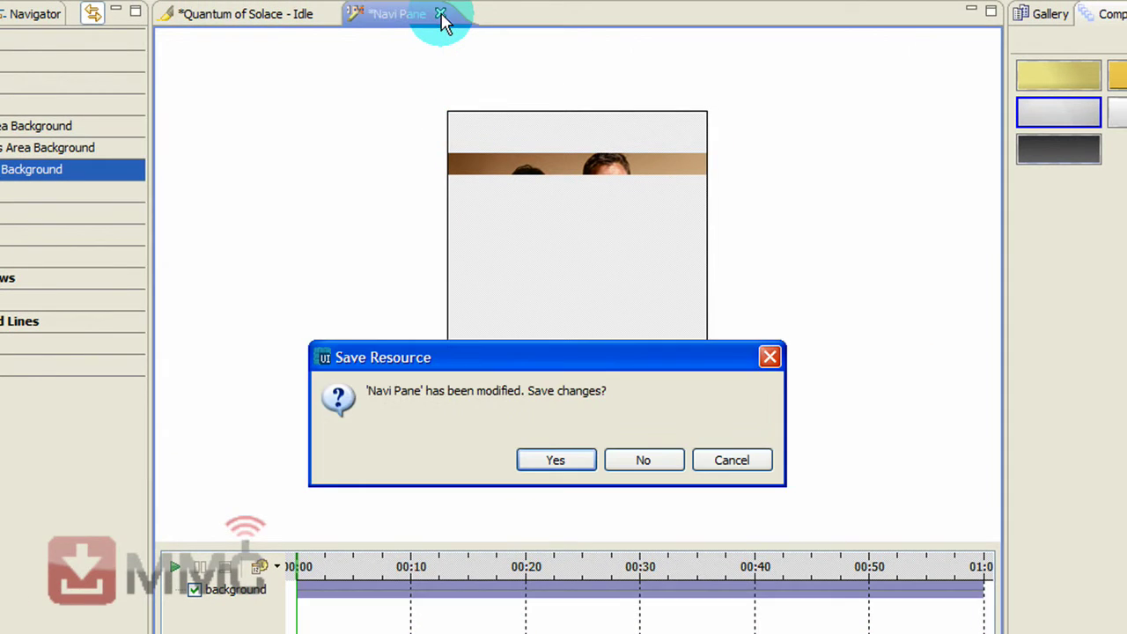
pyautogui.click(555, 460)
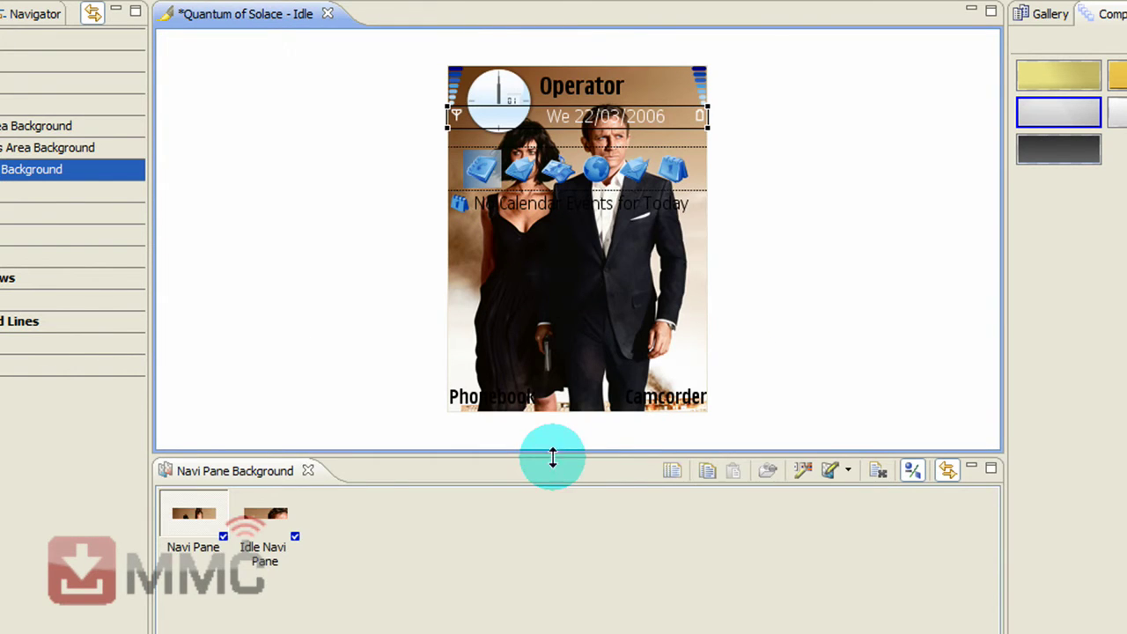